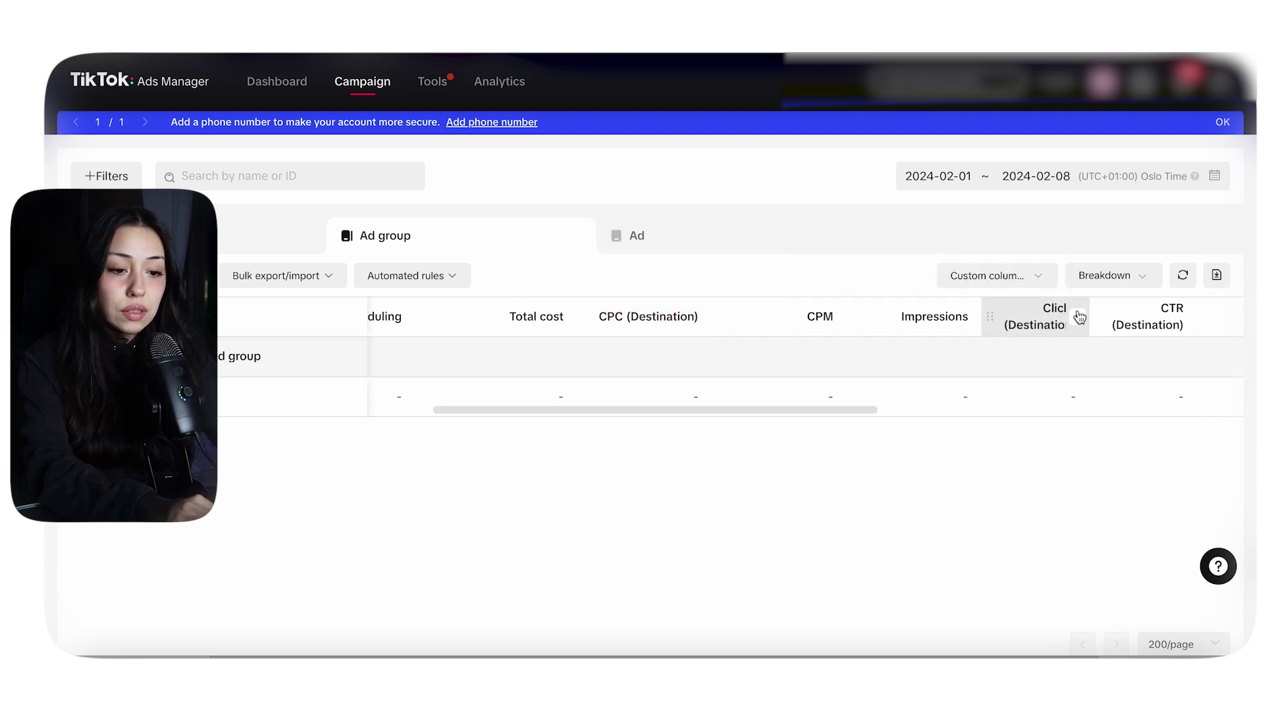
# Look through the ad group performance columns and open the ad-level view of the campaign.
pyautogui.moveTo(847, 410); pyautogui.dragTo(941, 411)
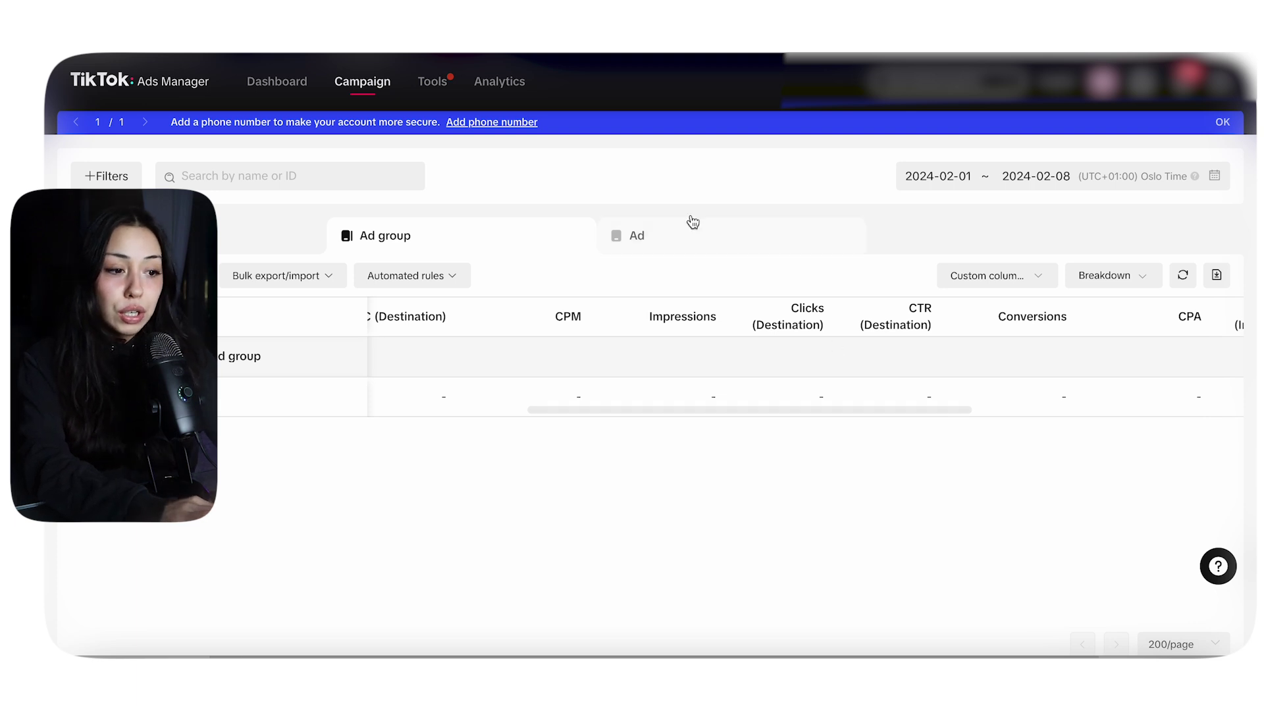
pyautogui.click(607, 234)
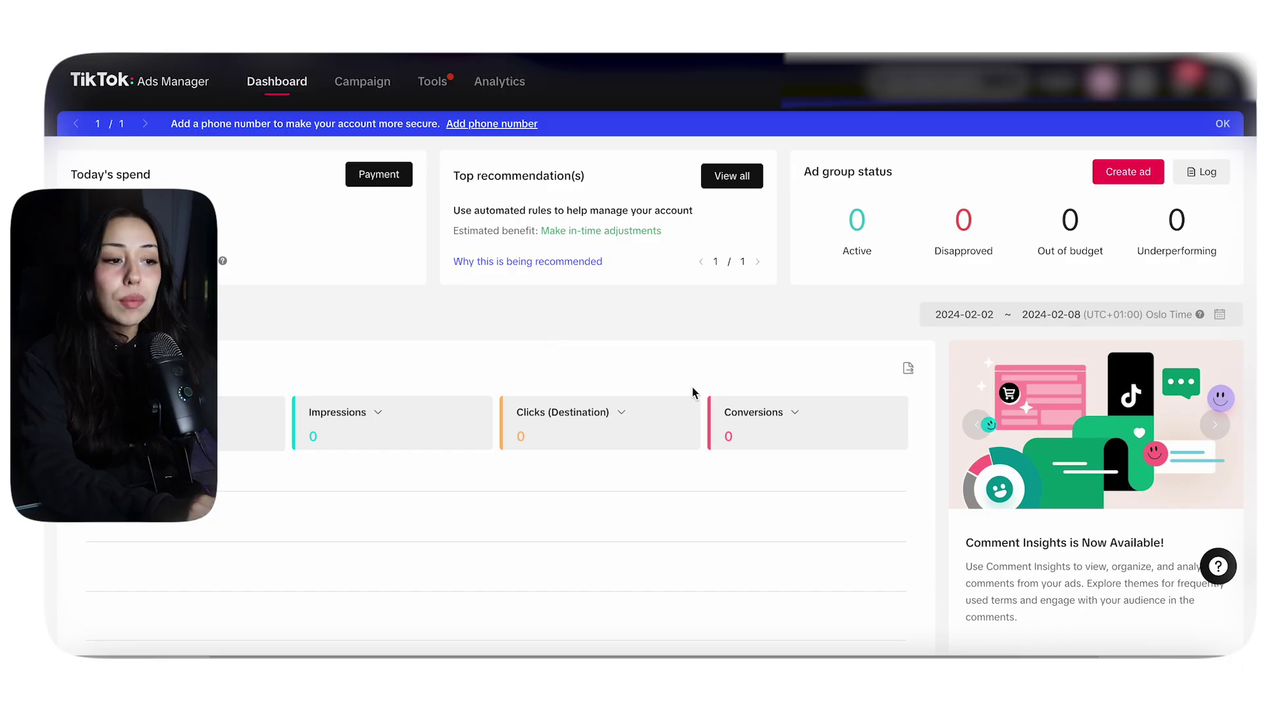
# Start creating a new ad in the advanced creation mode with Website conversions as the advertising objective.
pyautogui.click(1132, 177)
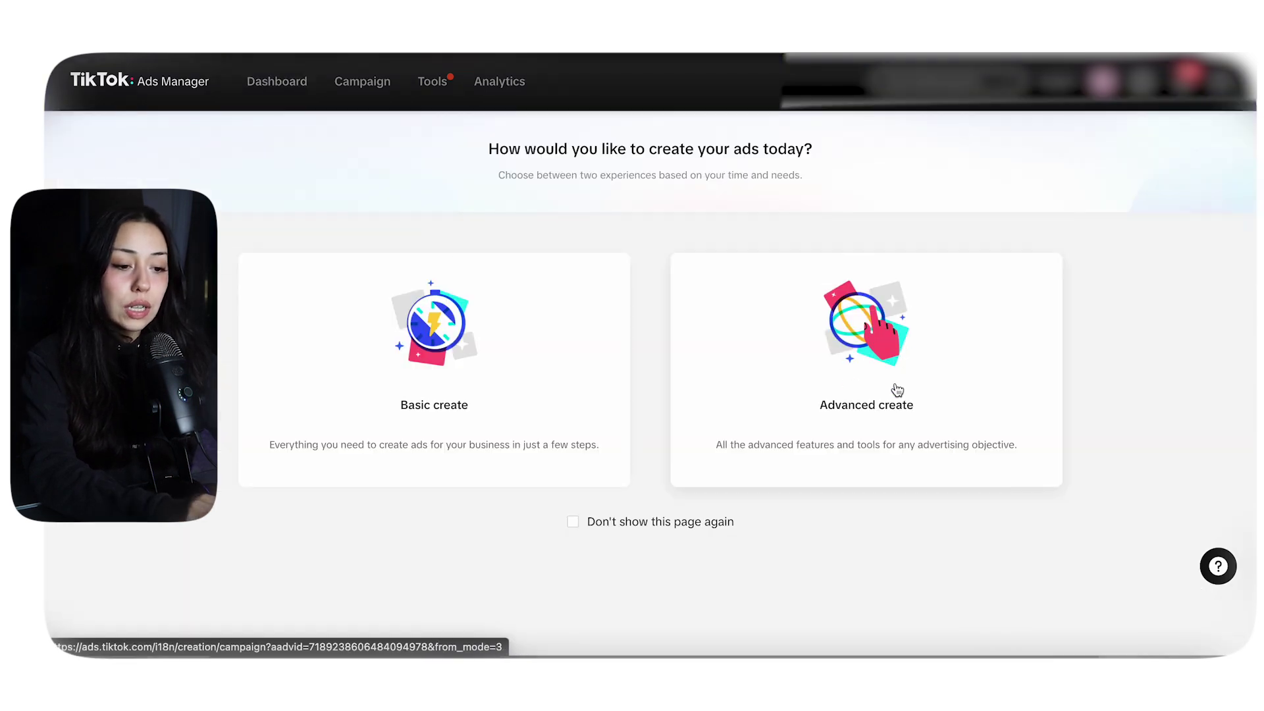
pyautogui.click(853, 393)
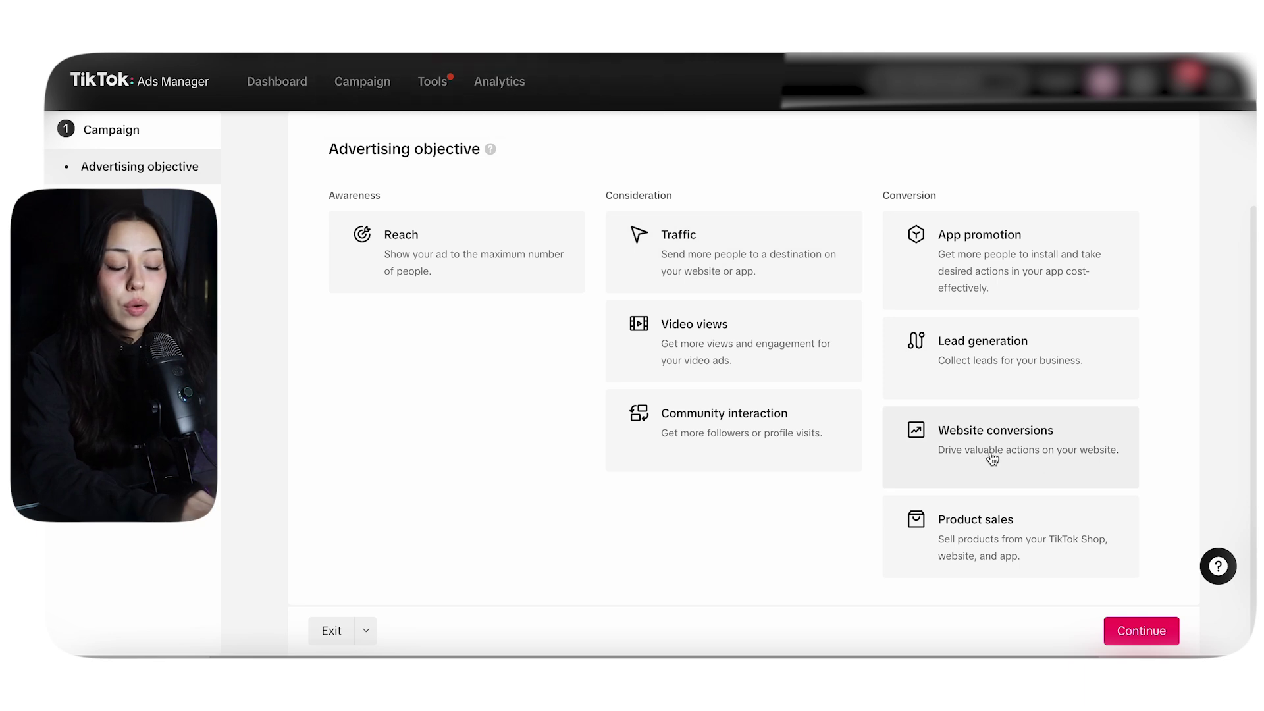
pyautogui.click(1052, 454)
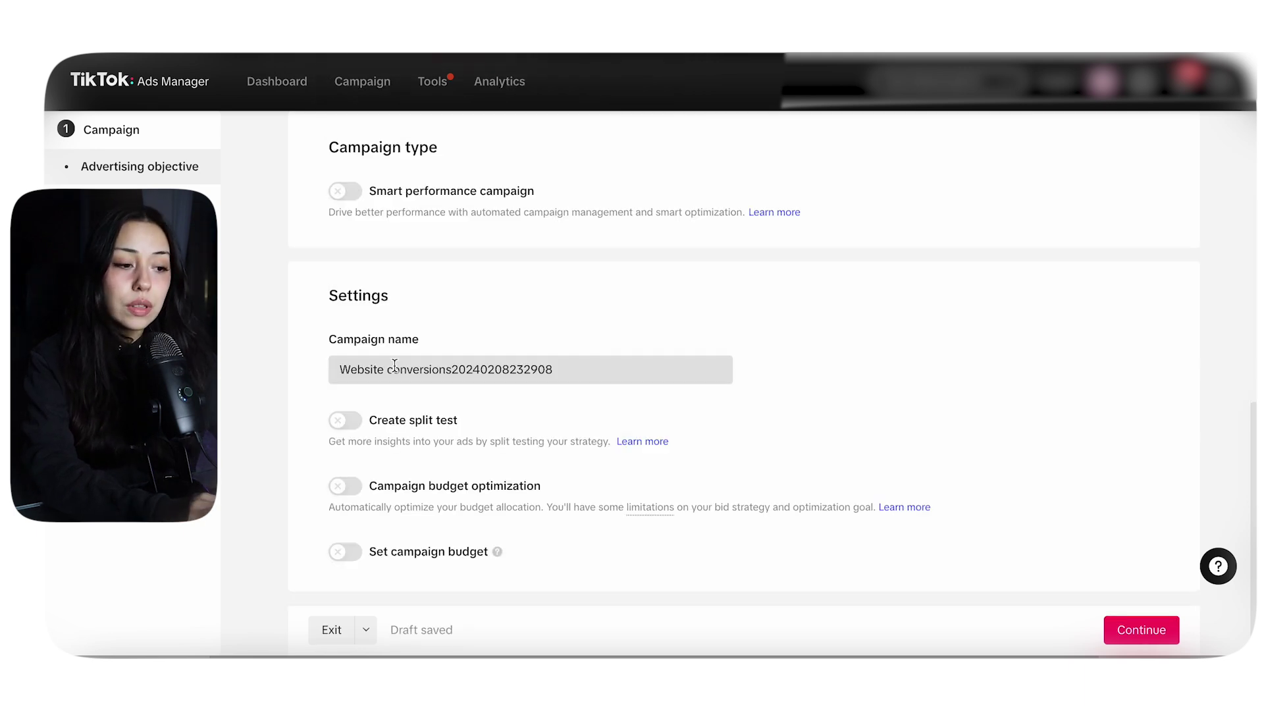
# Rename the campaign as Tutorial.
pyautogui.click(395, 366)
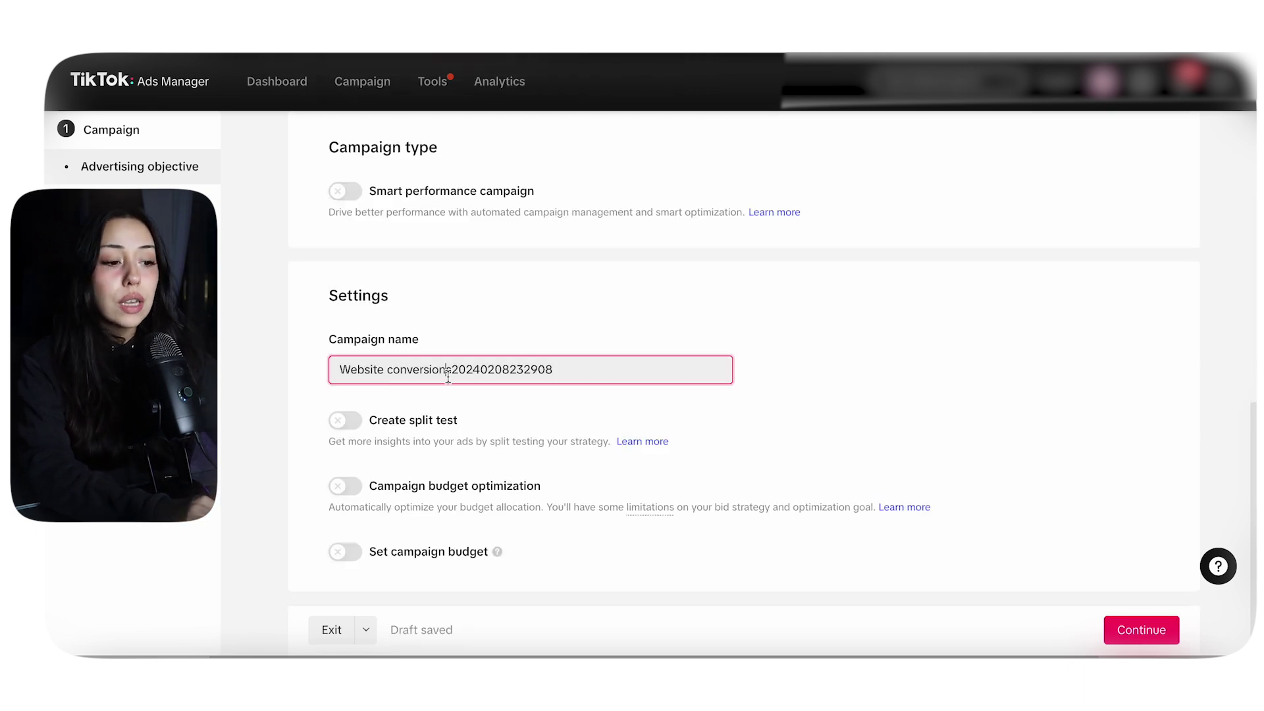
pyautogui.hotkey('ctrl', 'a')
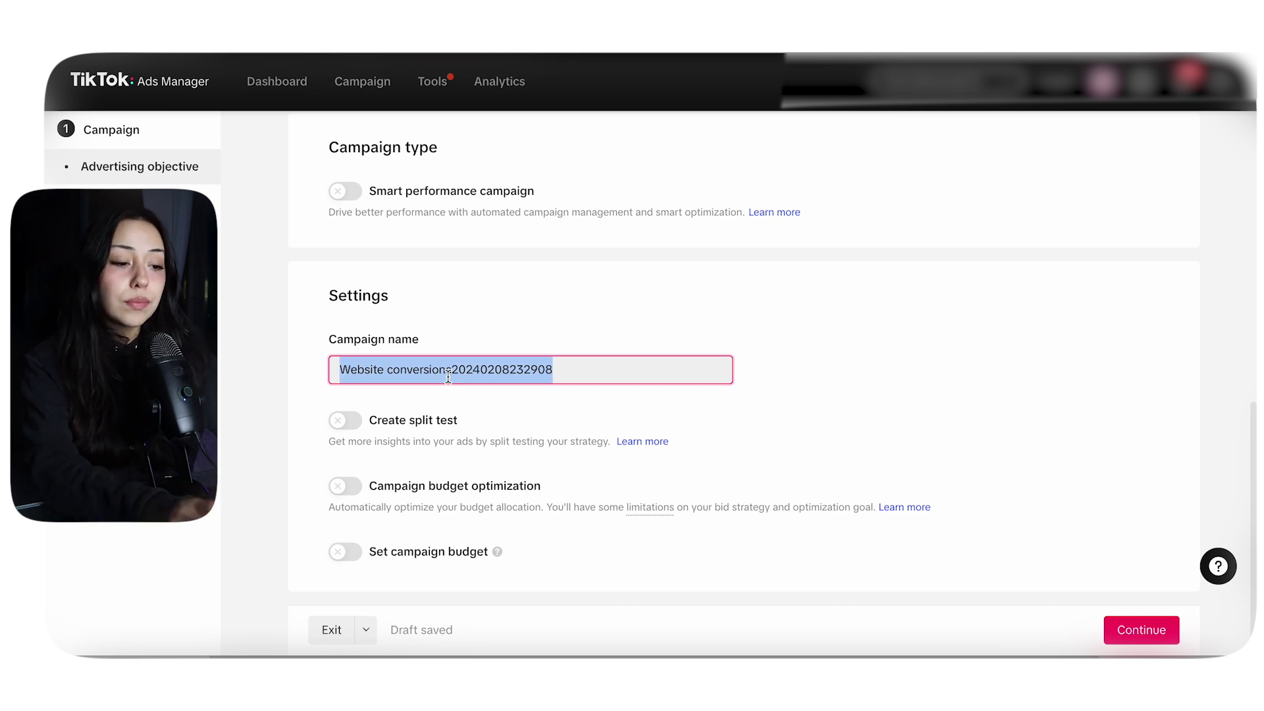
pyautogui.write('Tutorial')
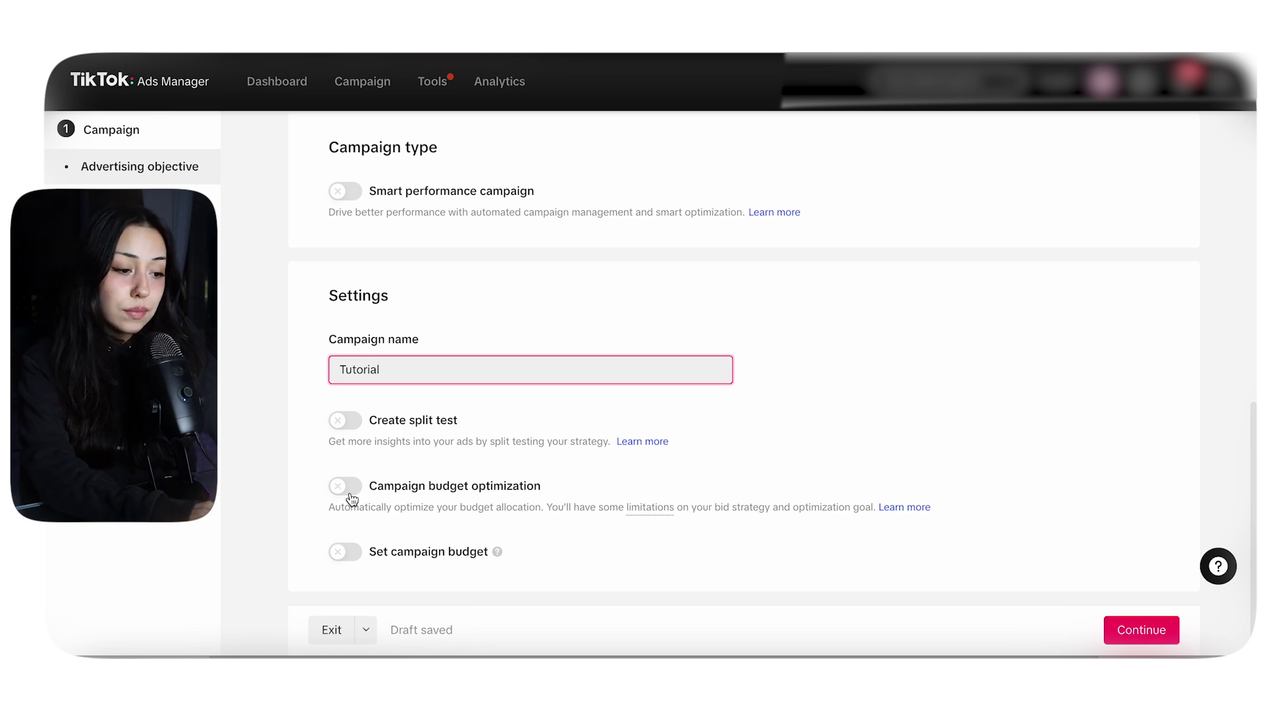
# Enable campaign budget optimization with a daily budget of 1000 NOK and continue to the ad group settings.
pyautogui.click(345, 487)
pyautogui.scroll(-1, 541, 517)
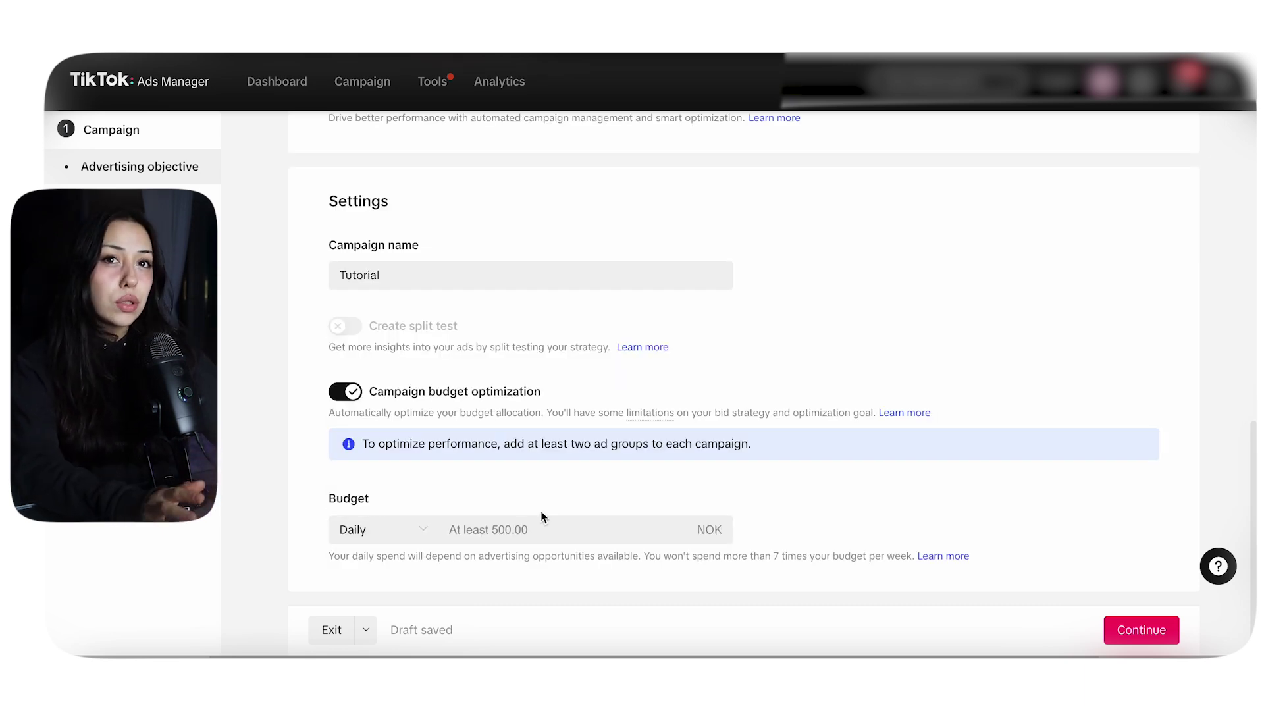
pyautogui.click(526, 520)
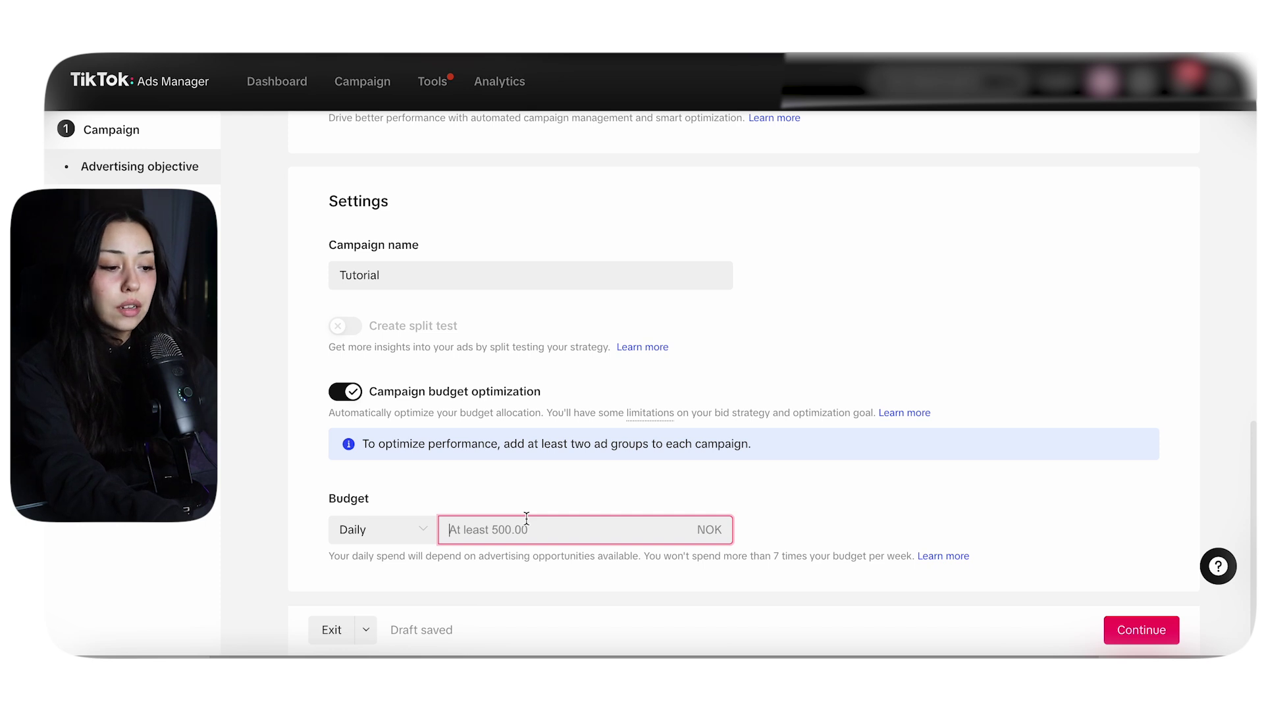
pyautogui.write('100')
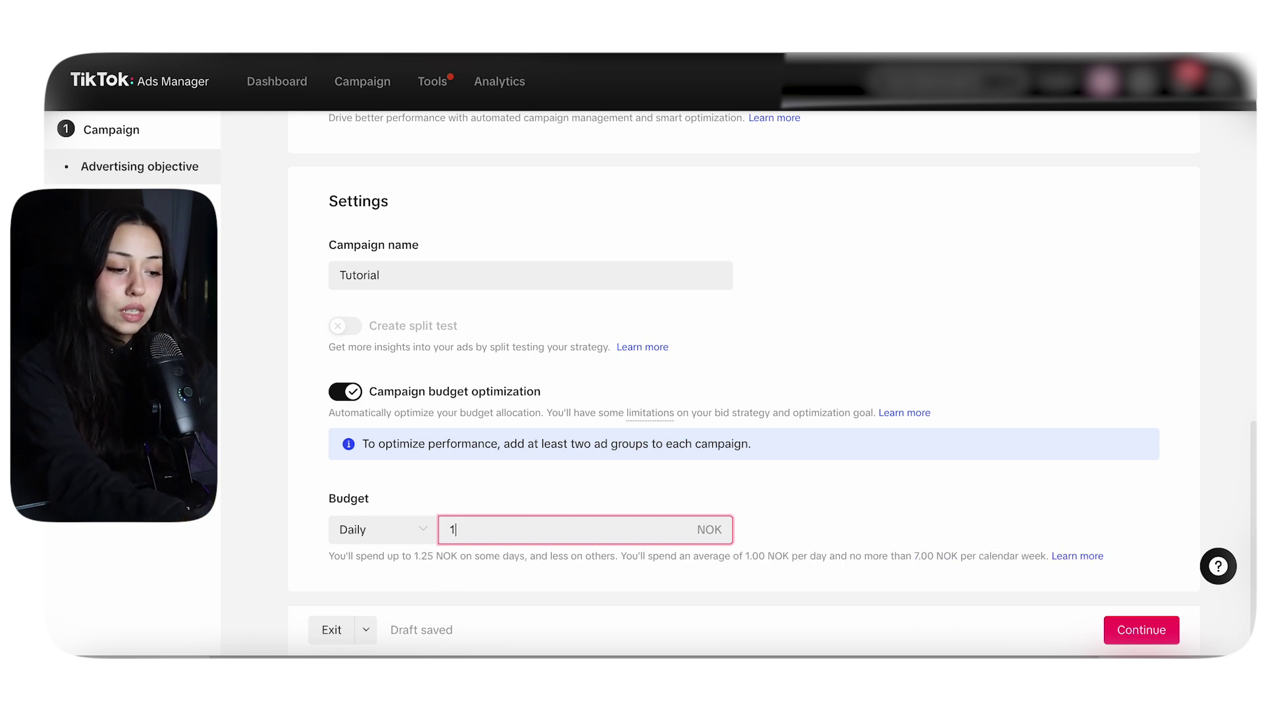
pyautogui.write('0')
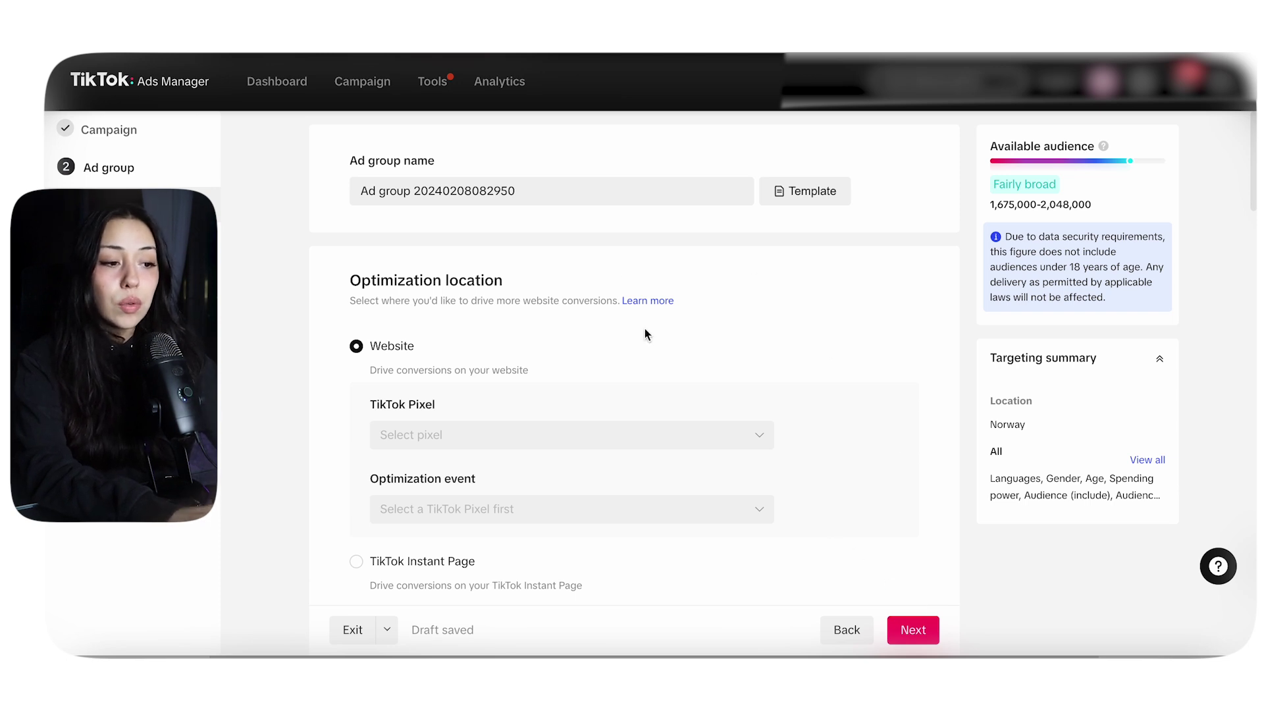
# Choose the TikTok Pixel for Shopify for the website optimization location and set the optimization event to Complete Payment.
pyautogui.scroll(-1, 684, 327)
pyautogui.click(472, 359)
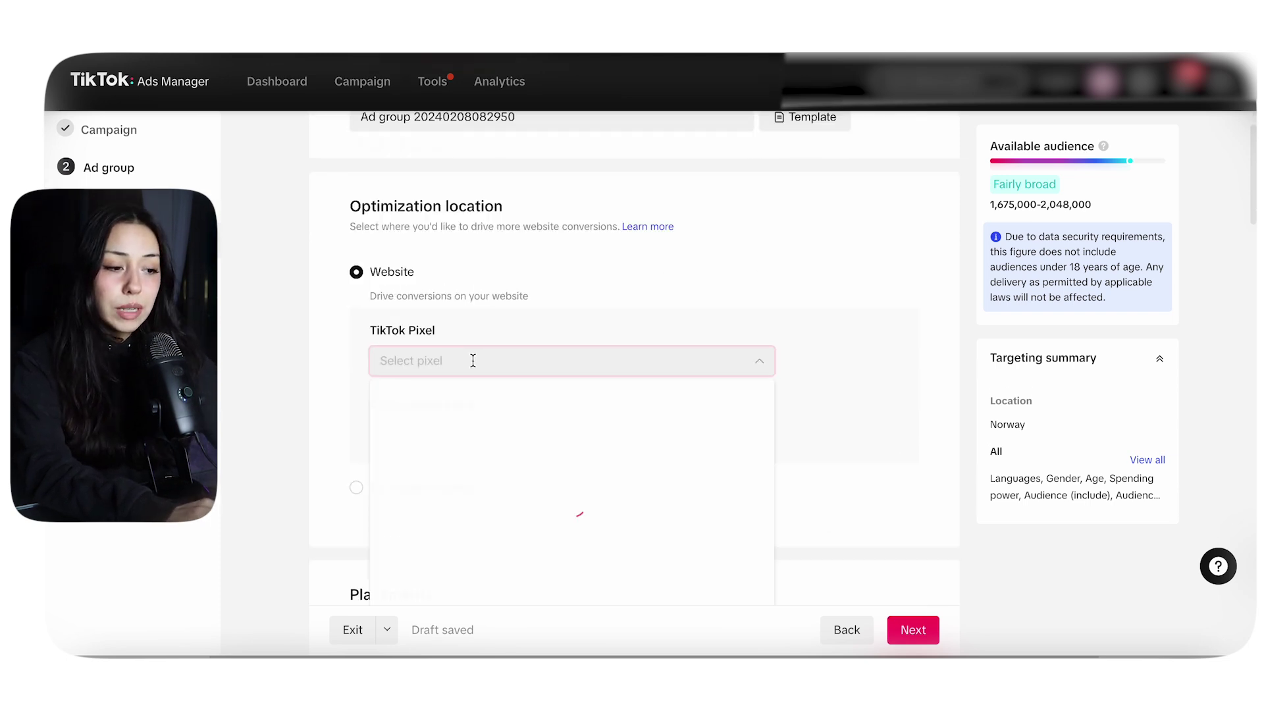
pyautogui.click(535, 421)
pyautogui.scroll(-1, 560, 371)
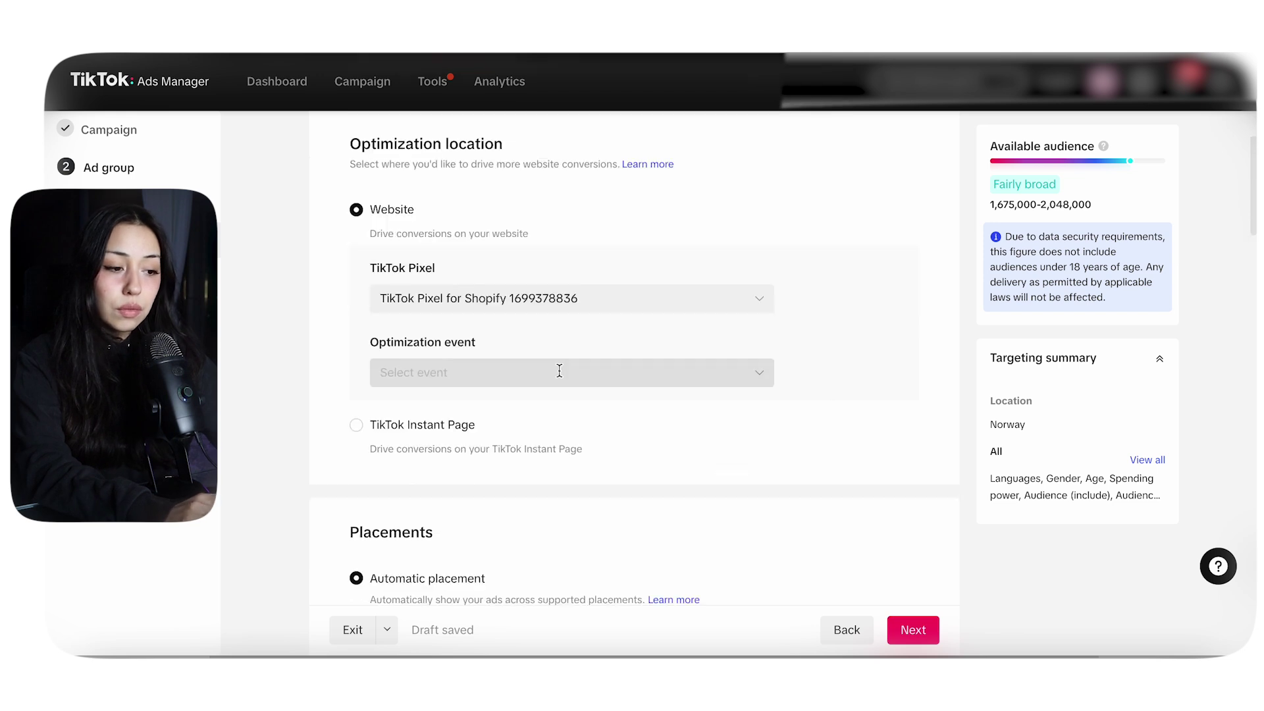
pyautogui.click(559, 372)
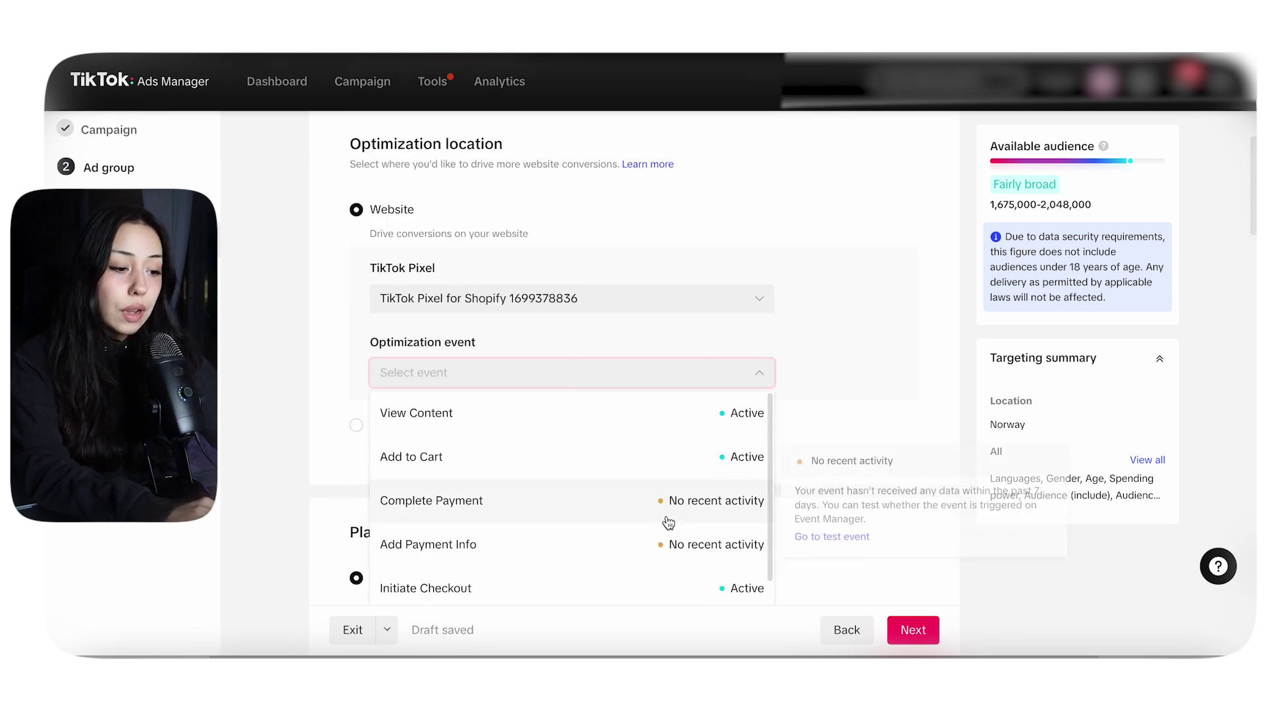
pyautogui.click(637, 512)
# Switch the ad group to manual placement and exclude Global App Bundle and Pangle, keeping only TikTok.
pyautogui.scroll(-3, 698, 504)
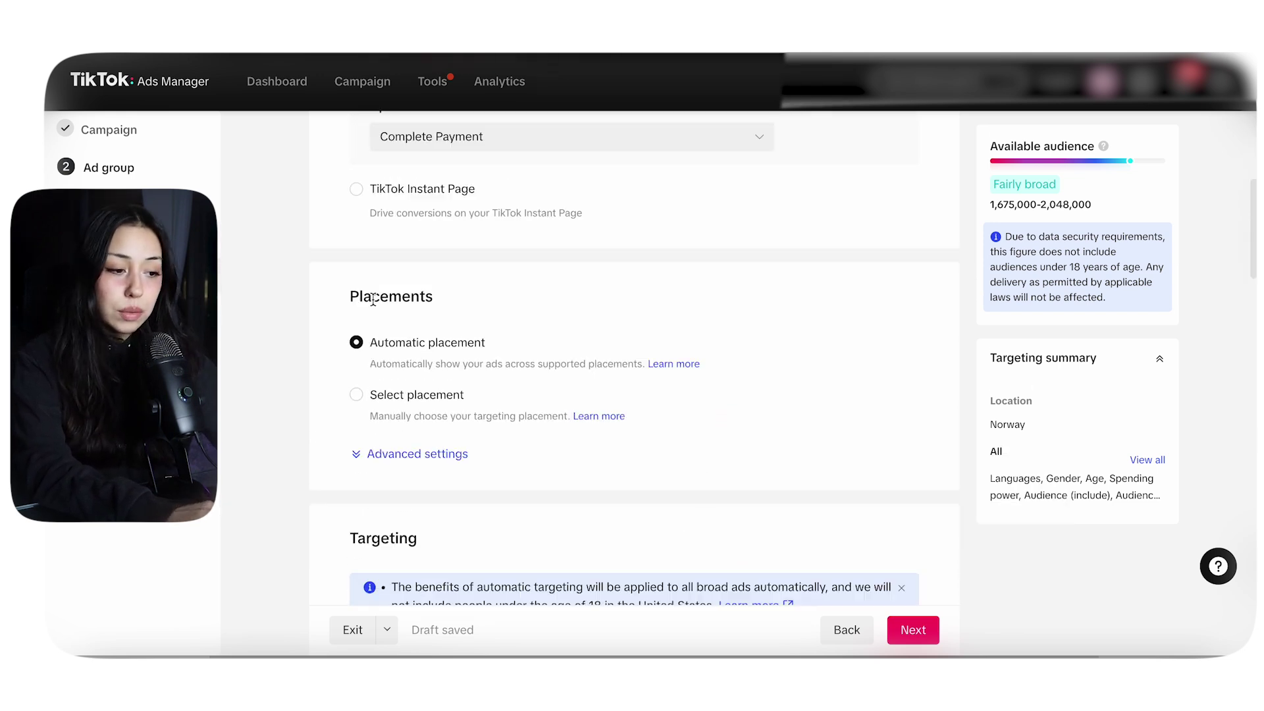
pyautogui.click(356, 395)
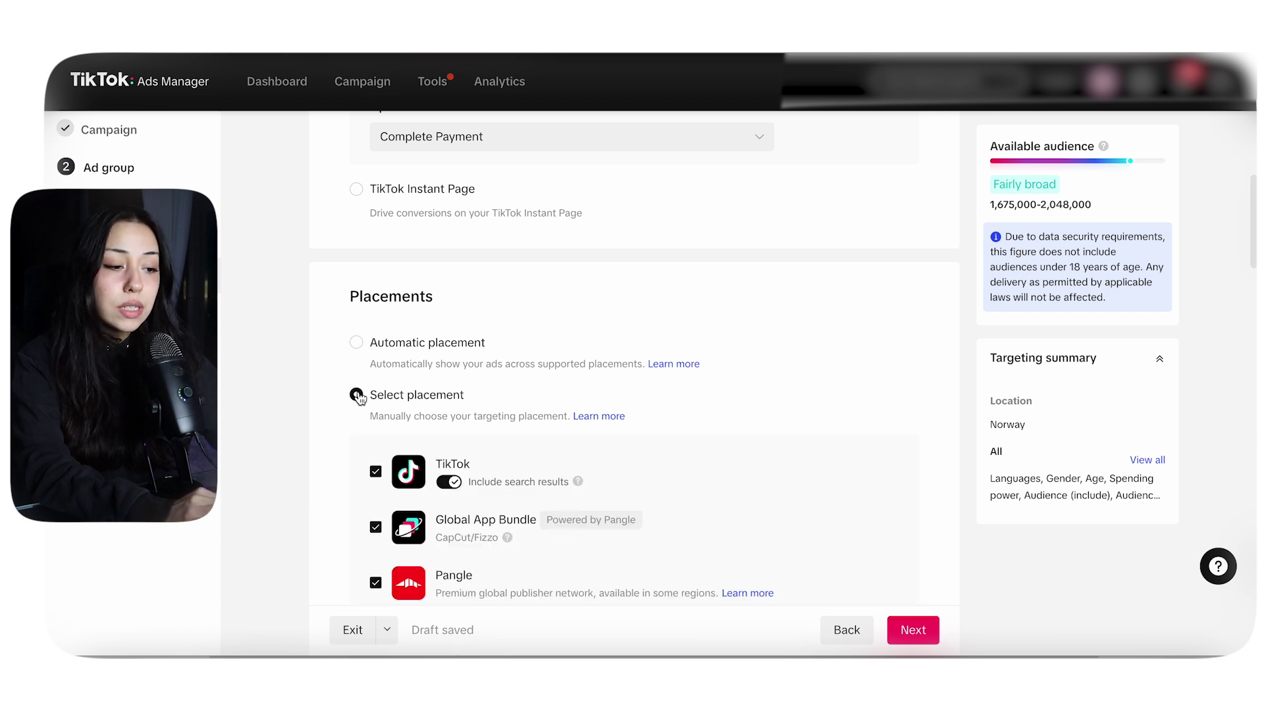
pyautogui.scroll(-1, 592, 526)
pyautogui.click(376, 471)
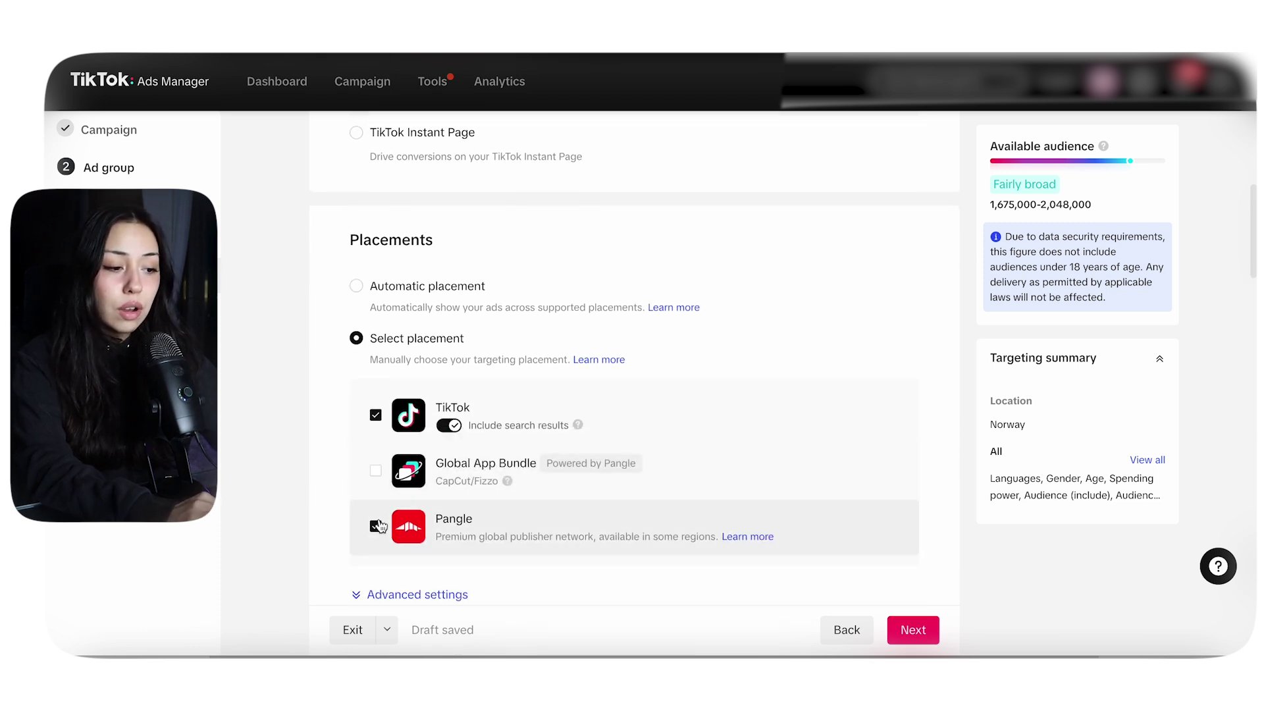
pyautogui.click(375, 526)
# Turn off video download in the advanced placement settings.
pyautogui.scroll(-1, 356, 535)
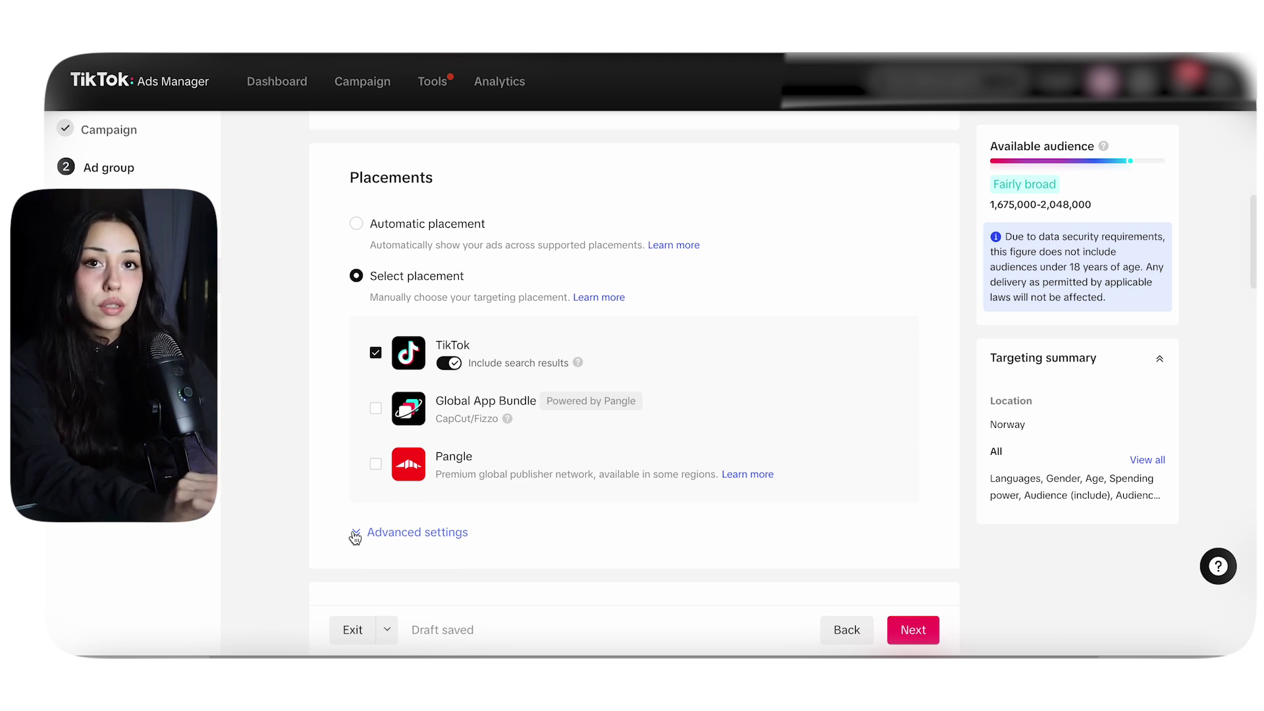
pyautogui.click(356, 534)
pyautogui.scroll(-3, 528, 499)
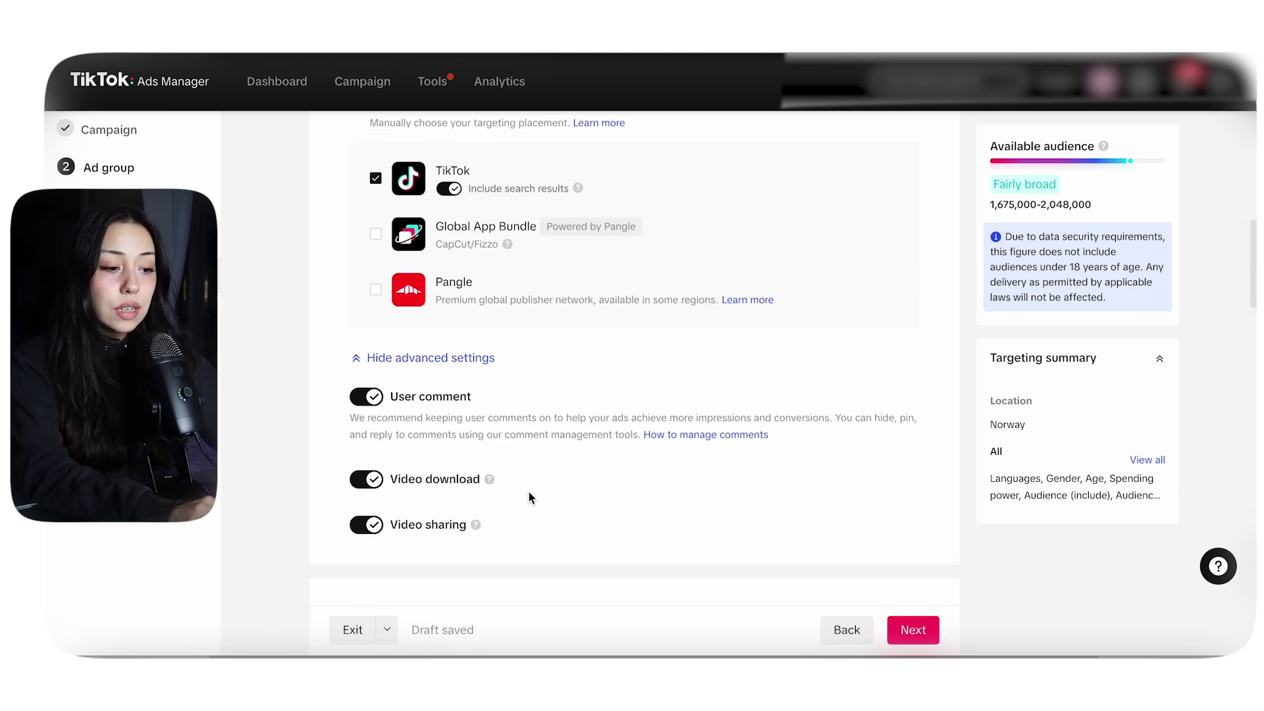
pyautogui.click(357, 486)
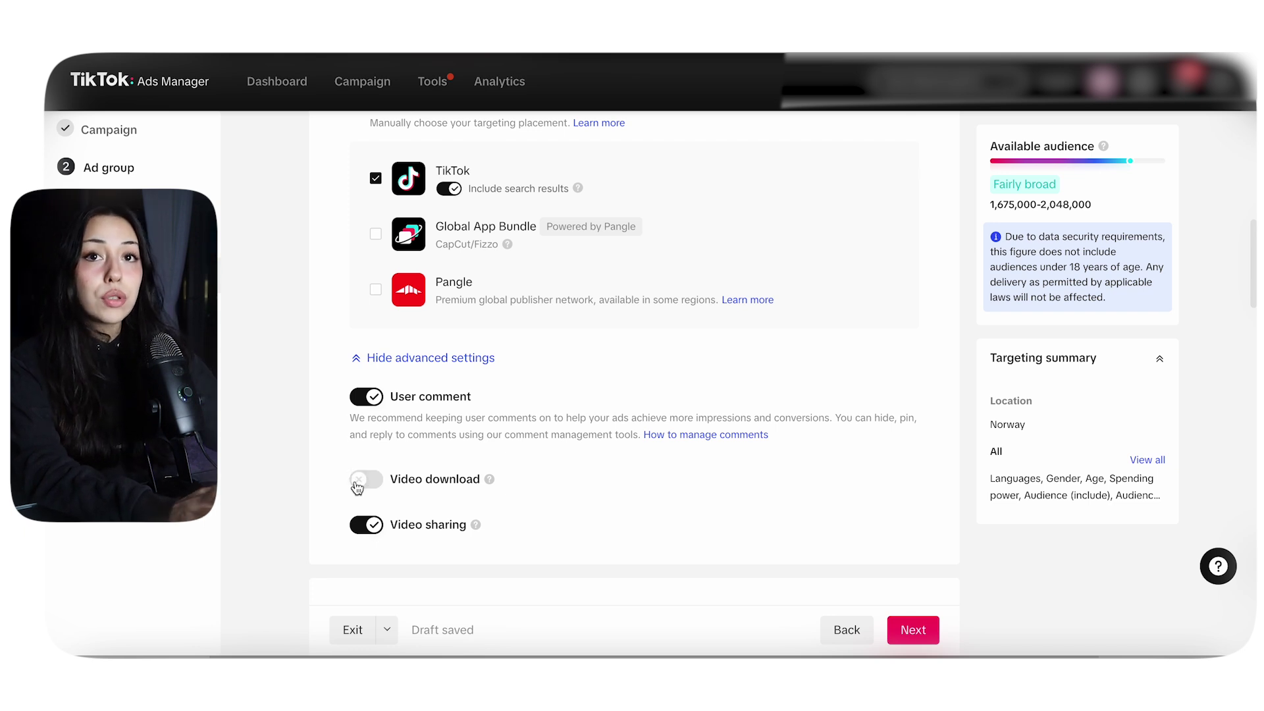
# Set the audience location to United States in the demographics targeting.
pyautogui.scroll(-6, 564, 500)
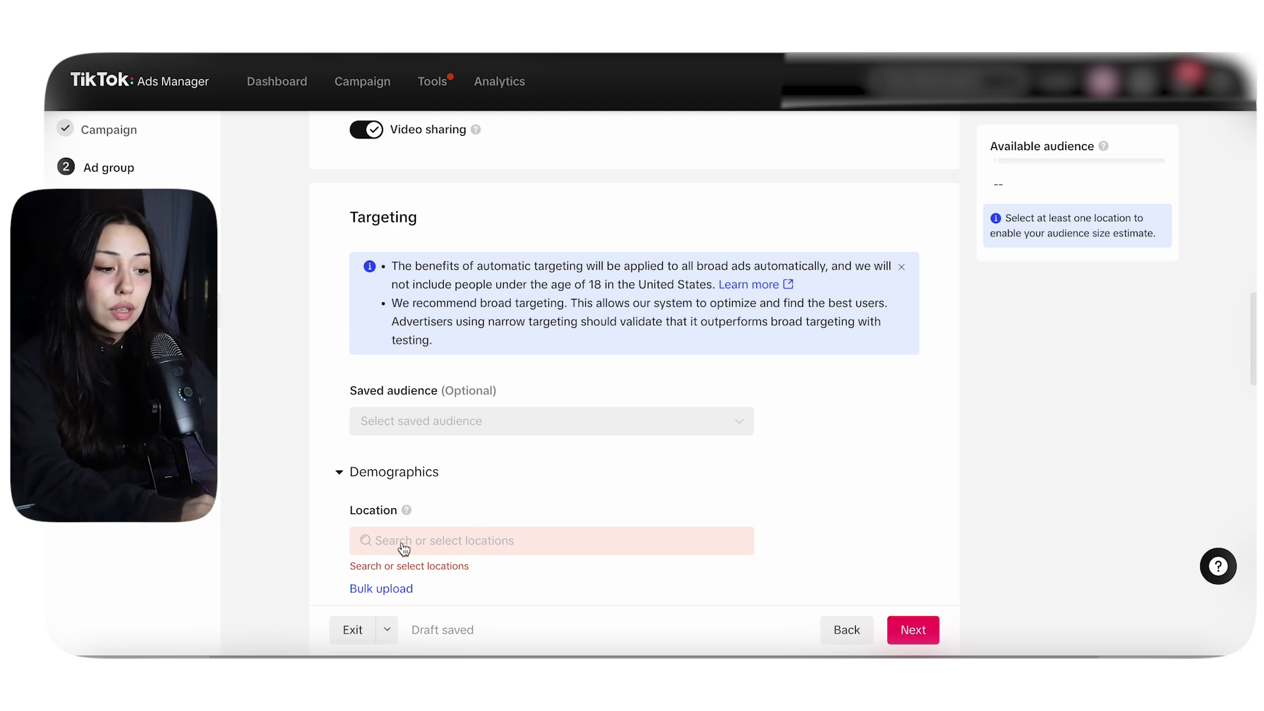
pyautogui.click(431, 537)
pyautogui.scroll(-4, 459, 499)
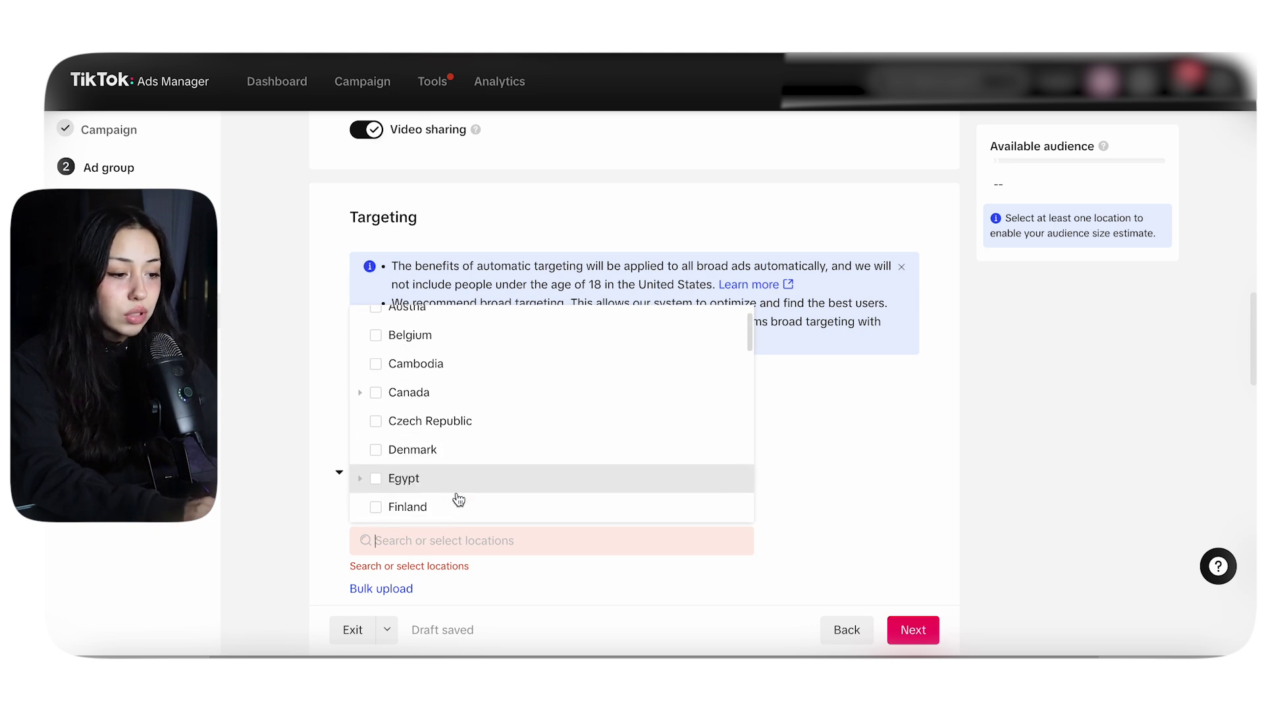
pyautogui.scroll(-10, 459, 499)
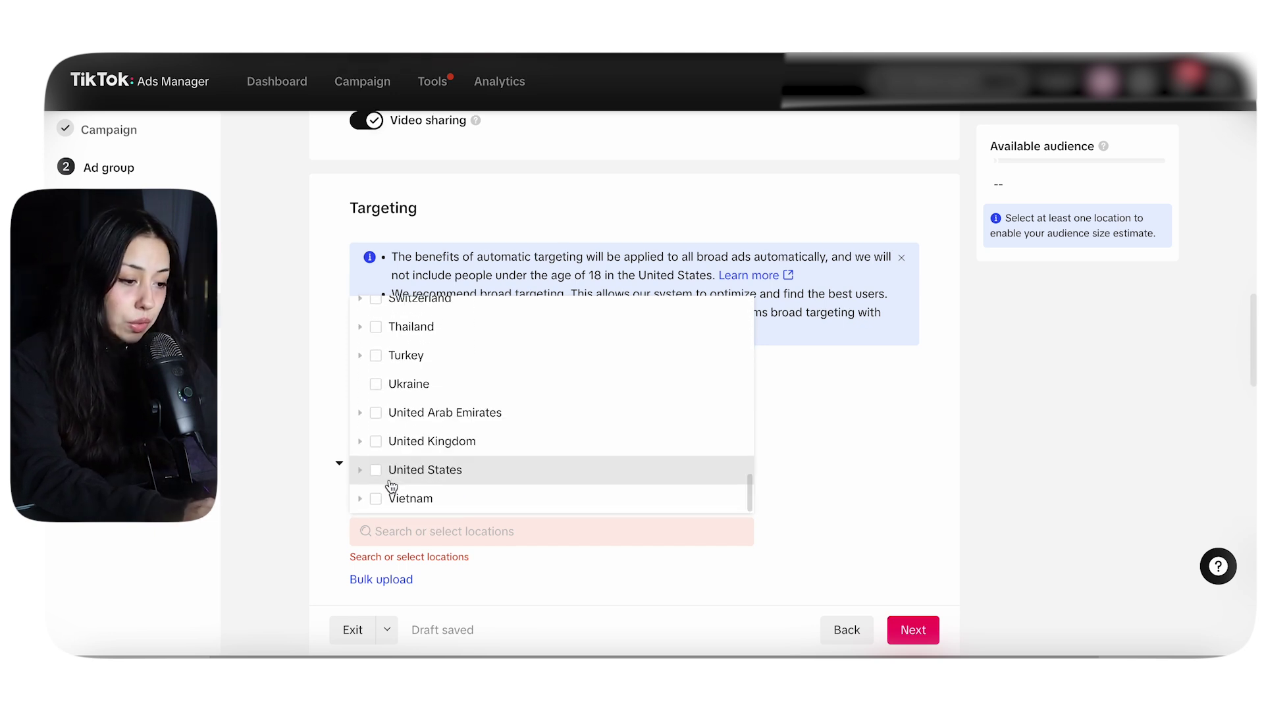
pyautogui.click(377, 473)
pyautogui.click(831, 494)
# Limit the target age groups to 18-24, 25-34, 35-44, 45-54 and 55+.
pyautogui.scroll(-5, 360, 390)
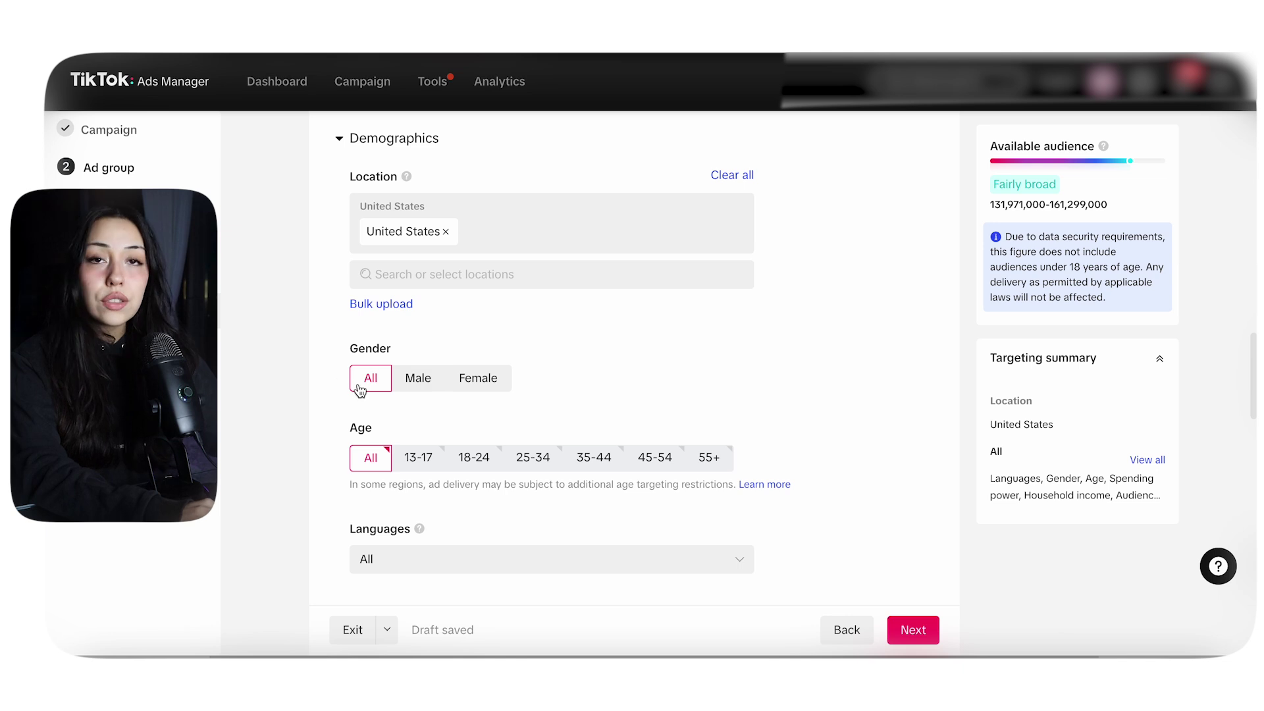
pyautogui.click(477, 462)
pyautogui.click(535, 469)
pyautogui.click(592, 468)
pyautogui.click(650, 466)
pyautogui.click(718, 470)
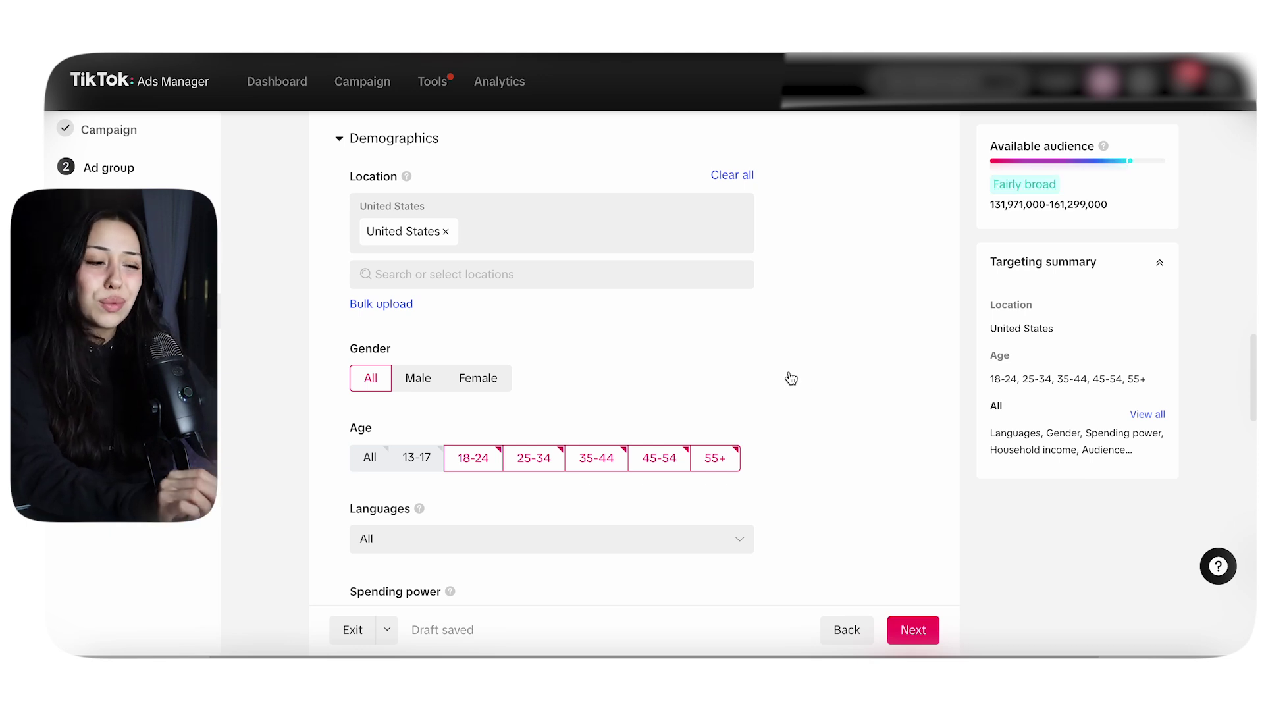
# Set the ad group's continuous-run start date to 2024-02-09, leaving the remaining audience and interest targeting at its defaults.
pyautogui.scroll(-3, 823, 423)
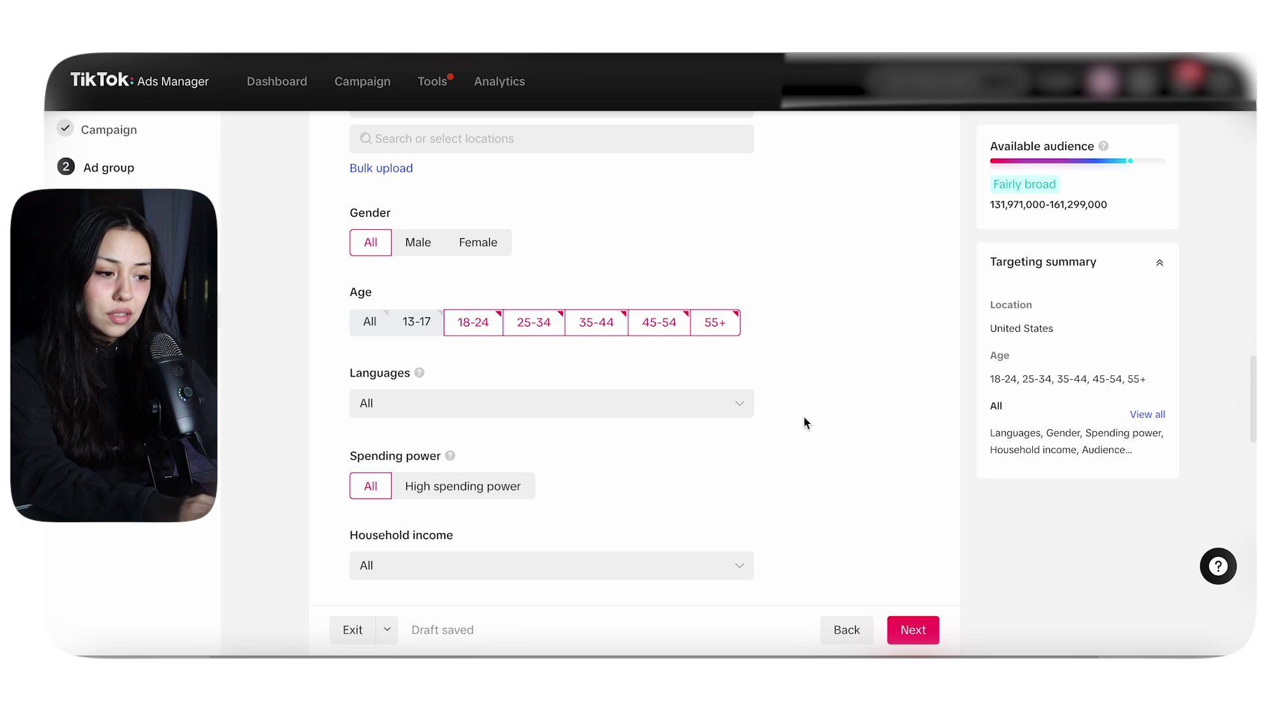
pyautogui.scroll(-3, 564, 449)
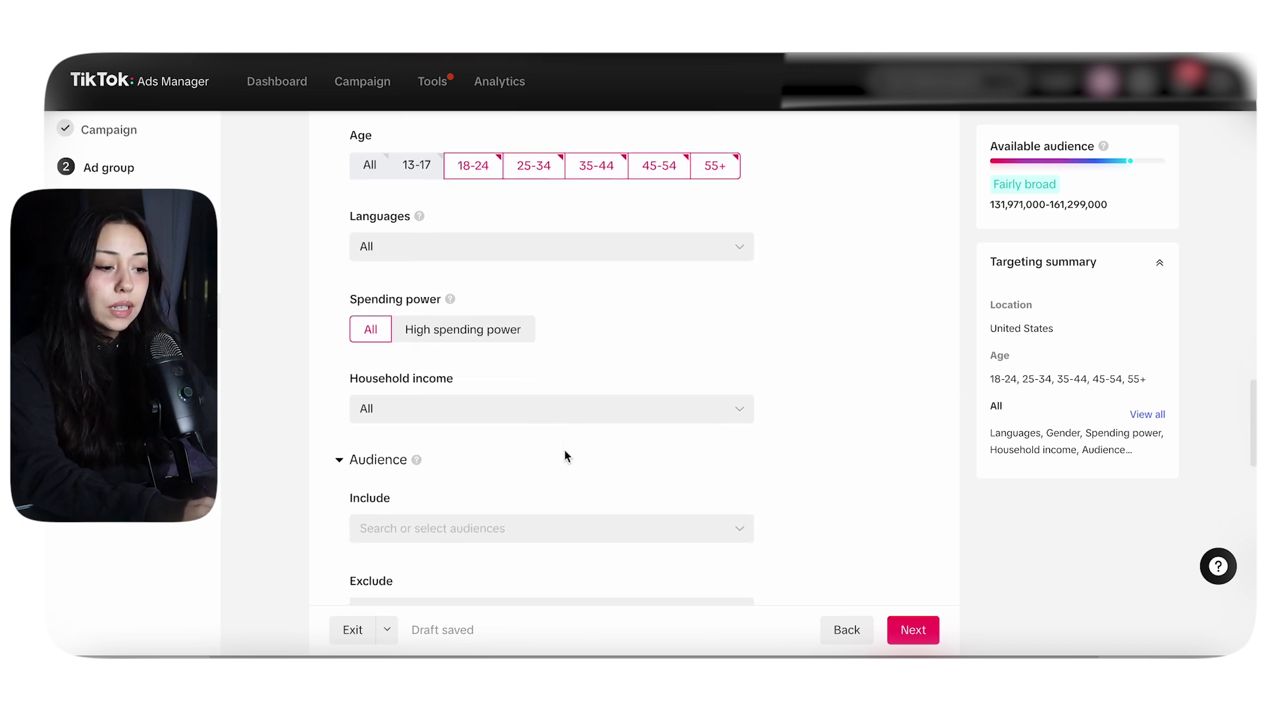
pyautogui.scroll(-3, 600, 427)
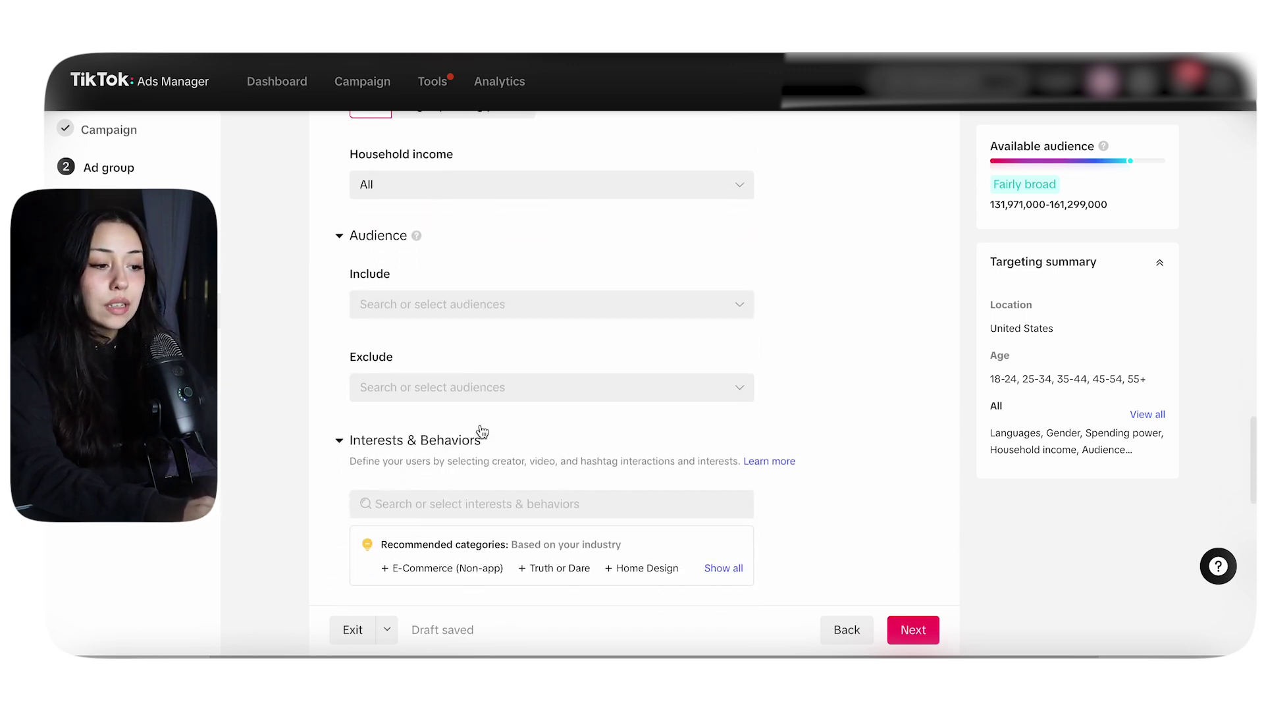
pyautogui.scroll(1, 384, 486)
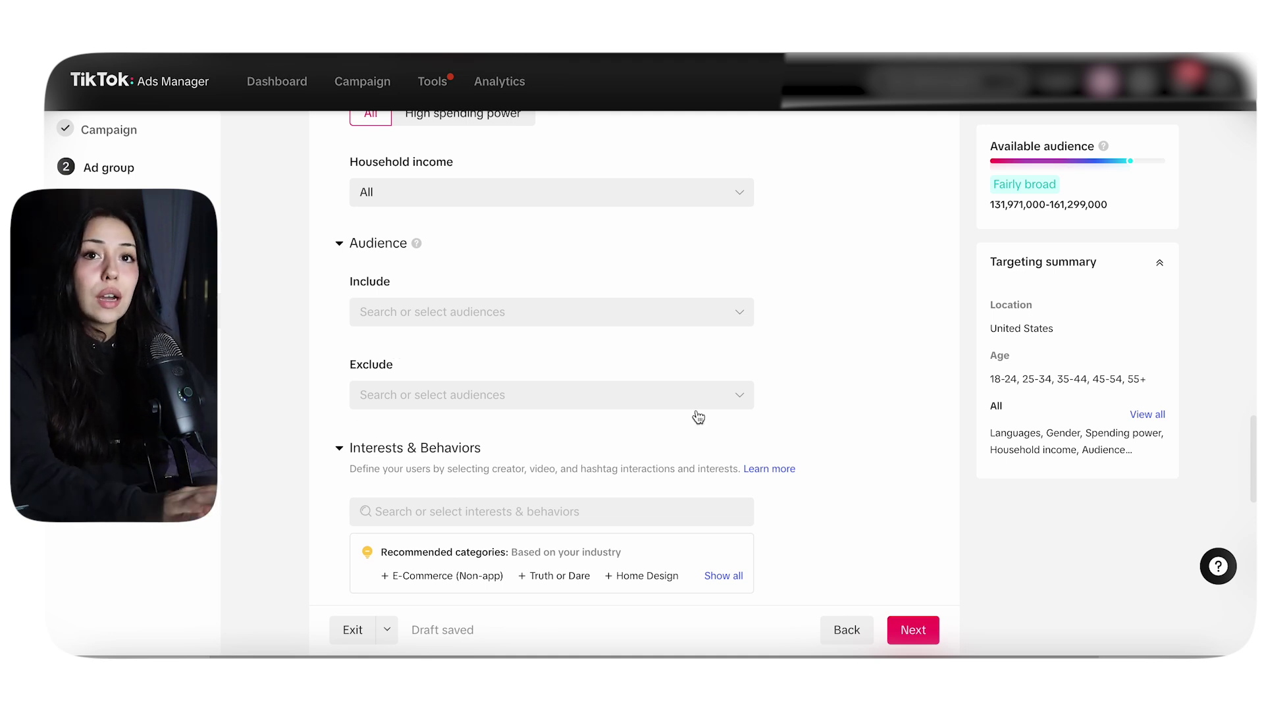
pyautogui.scroll(-8, 698, 417)
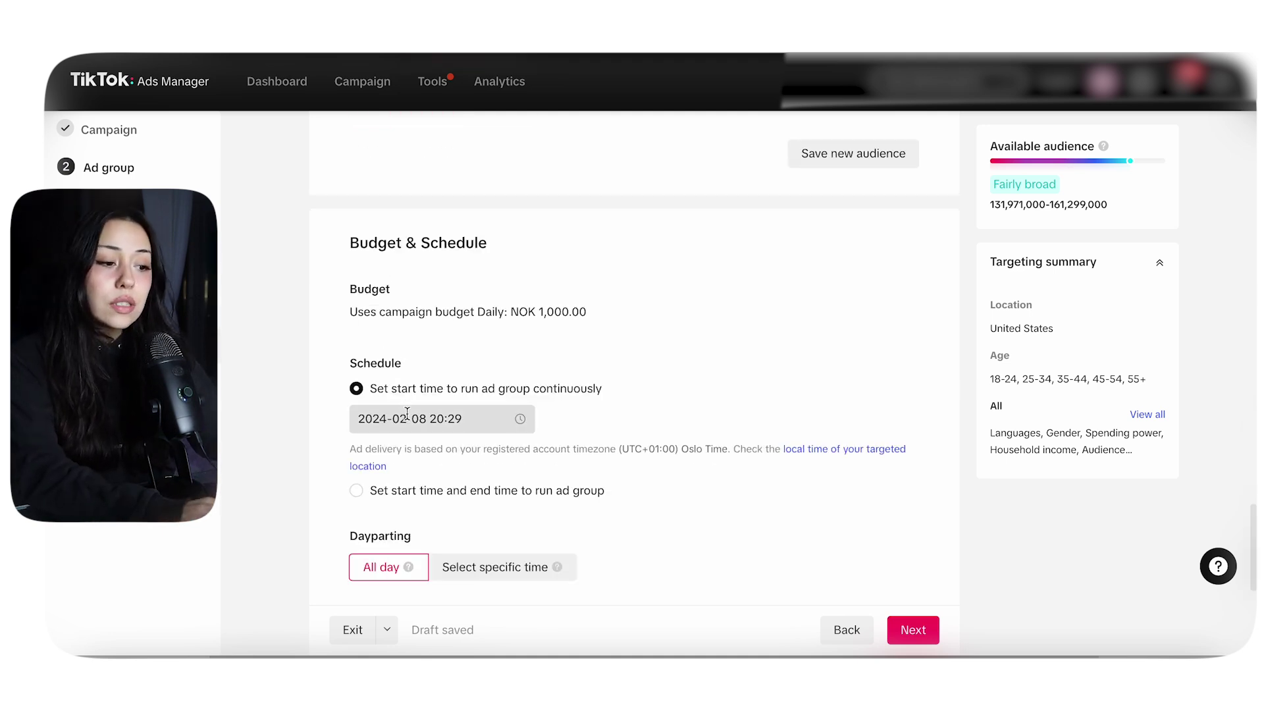
pyautogui.click(407, 413)
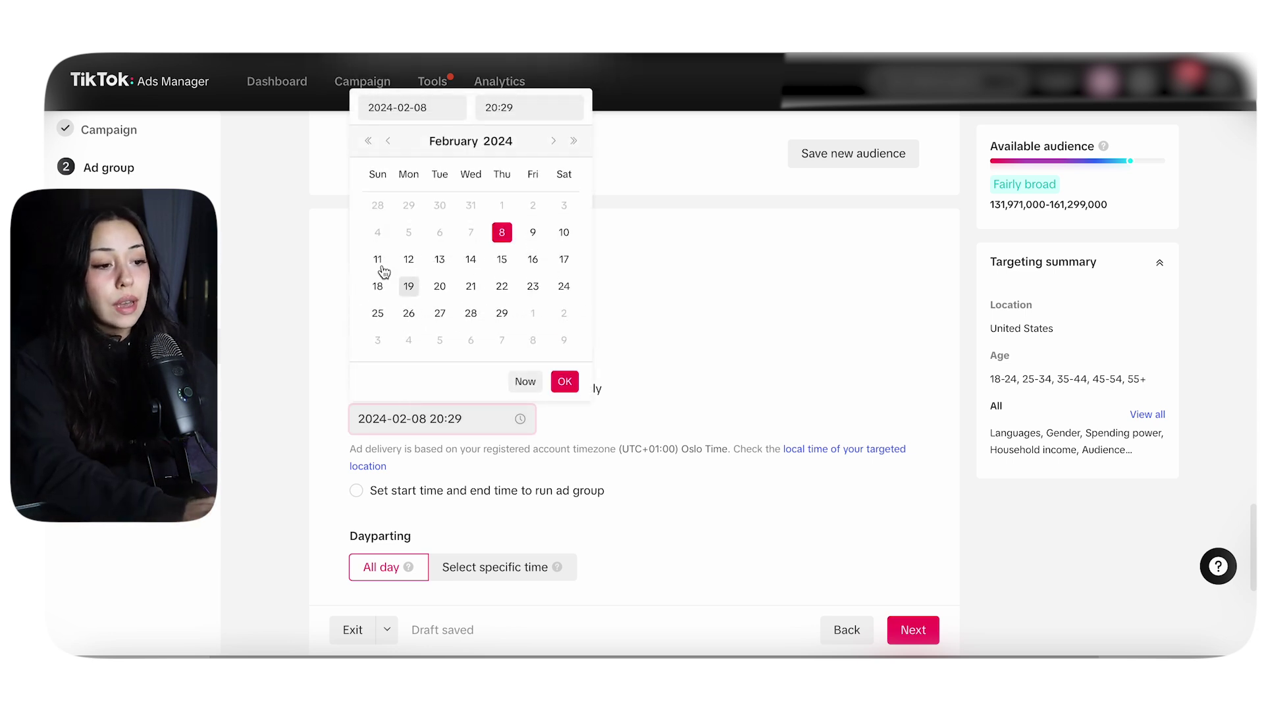
pyautogui.click(532, 235)
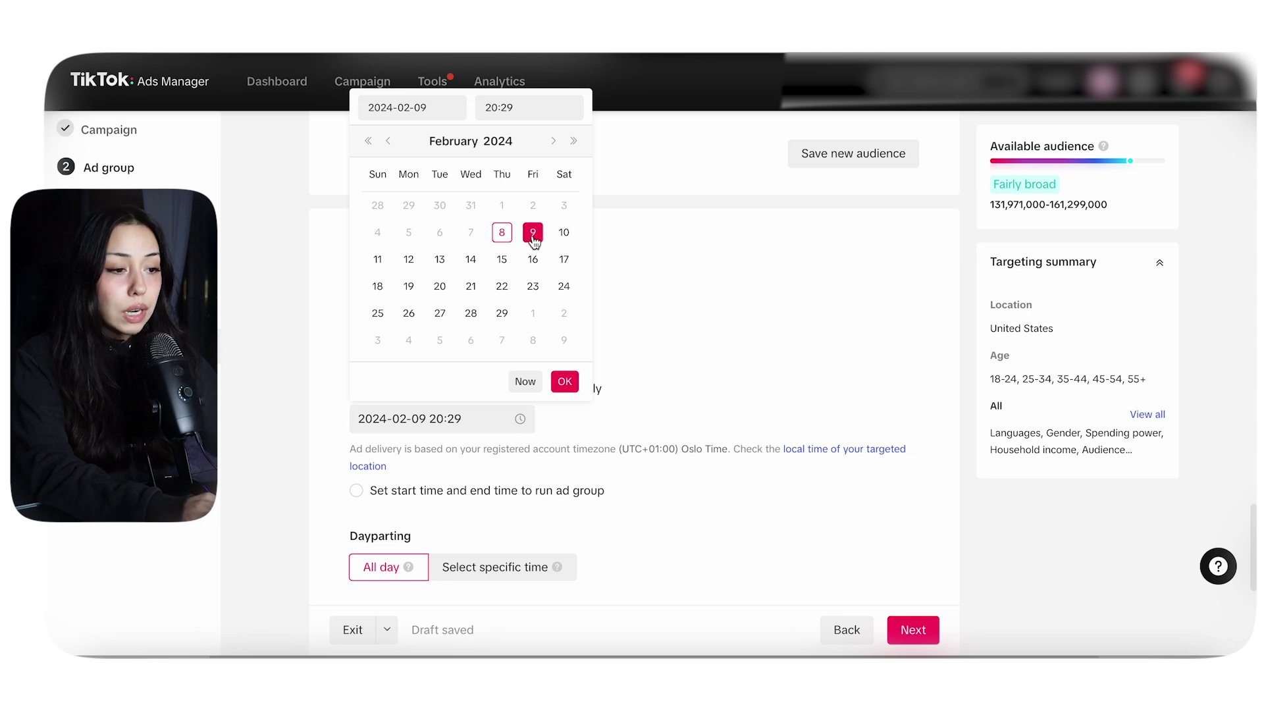
# Set the ad group's start time to 06:00 and proceed to the ad setup.
pyautogui.click(514, 109)
pyautogui.scroll(5, 507, 197)
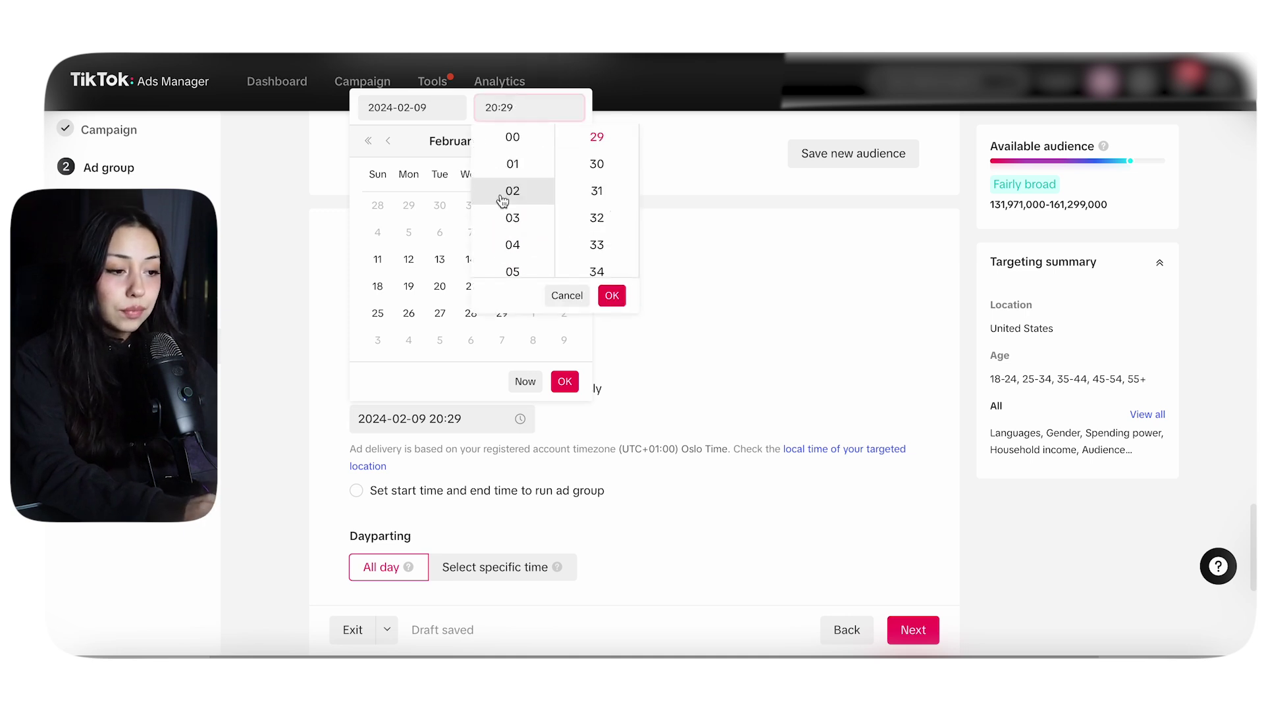
pyautogui.click(525, 270)
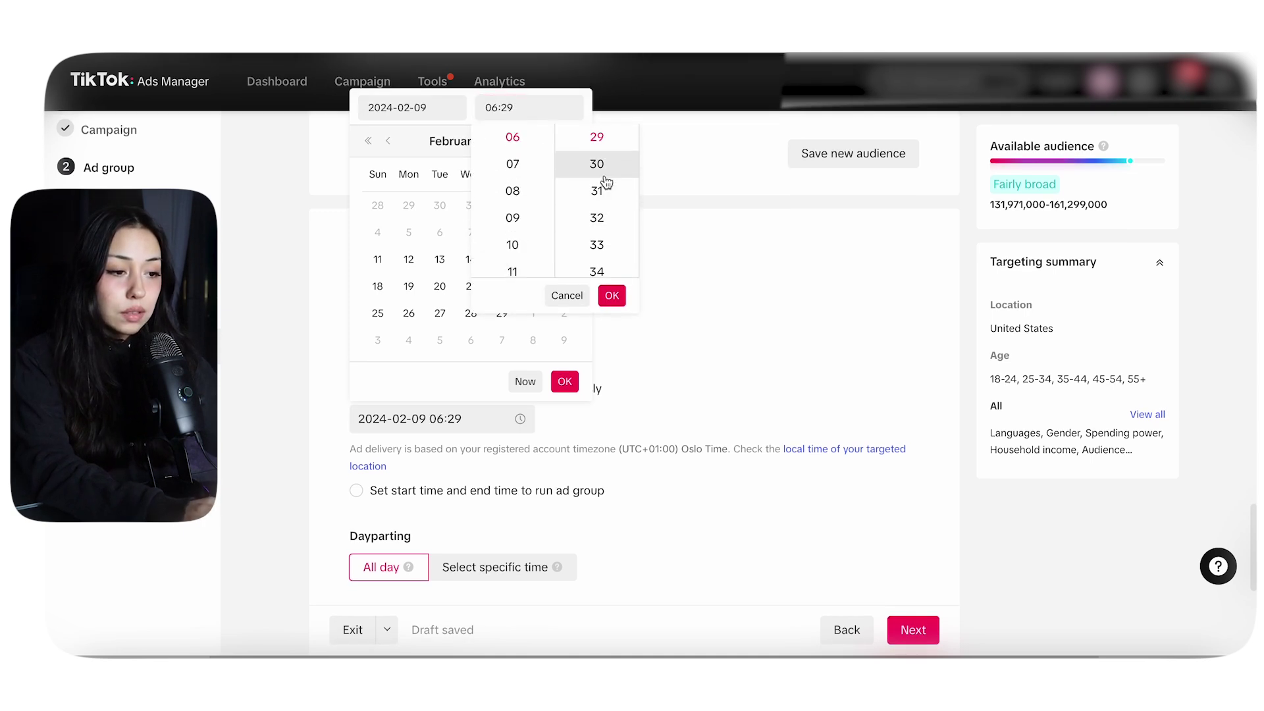
pyautogui.scroll(3, 604, 182)
pyautogui.scroll(7, 604, 182)
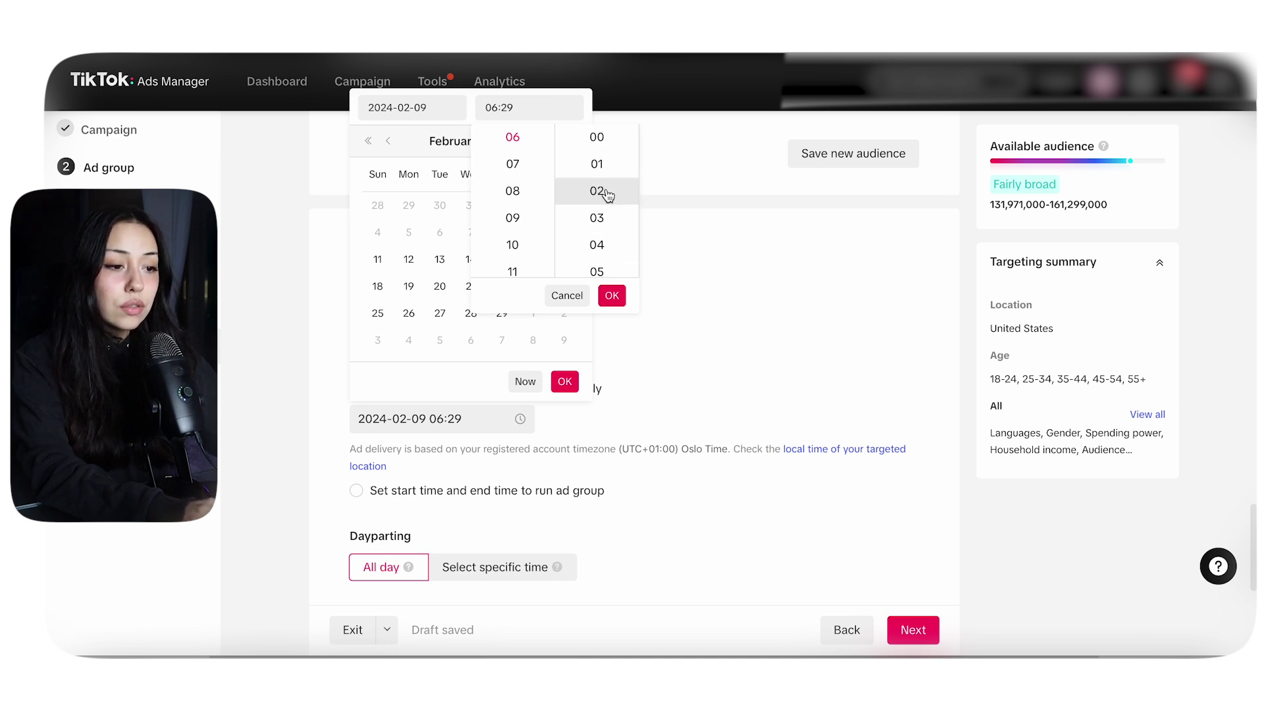
pyautogui.click(599, 145)
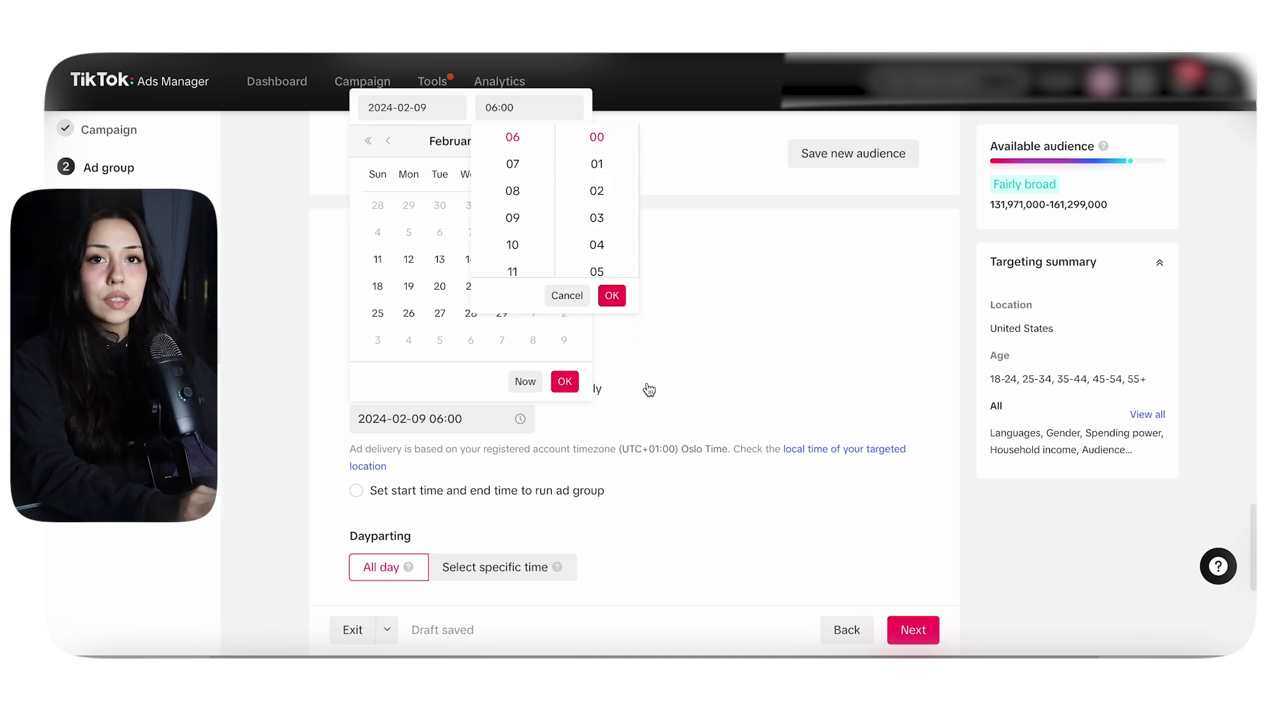
pyautogui.click(612, 295)
pyautogui.click(564, 381)
pyautogui.scroll(-6, 546, 207)
pyautogui.click(912, 630)
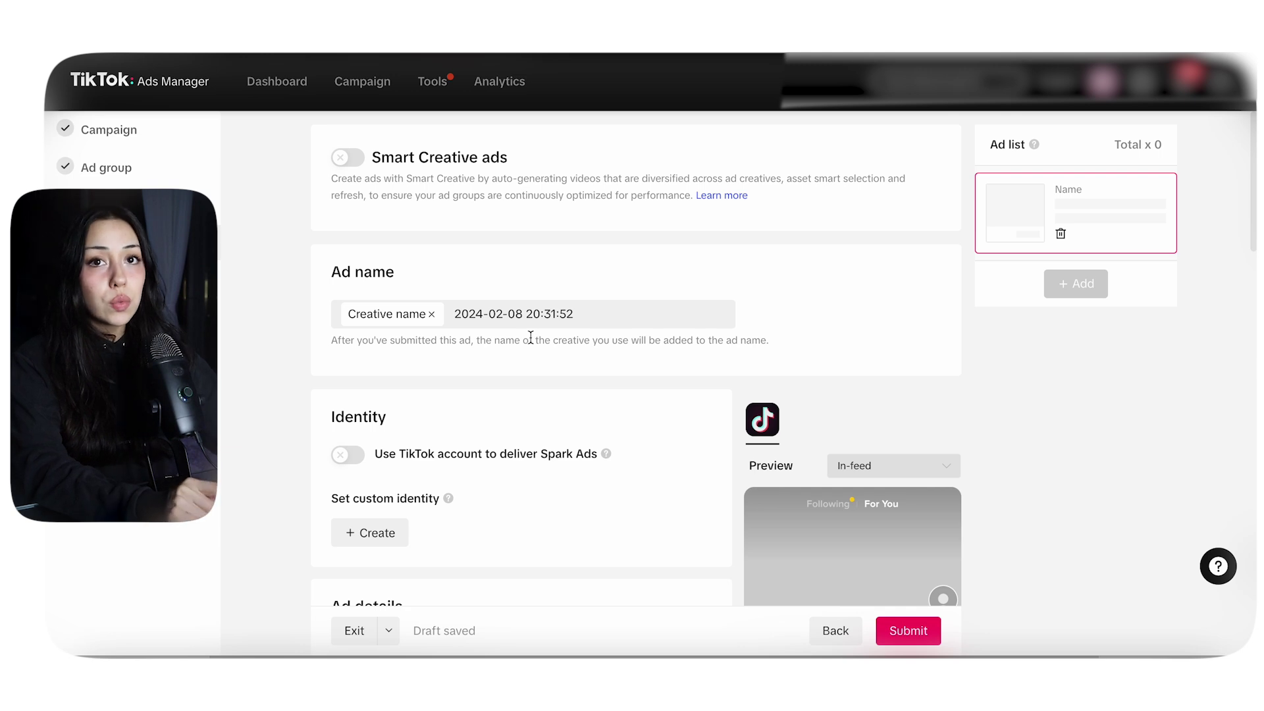
# Start a new custom identity for the ad with the display name "Tutorial".
pyautogui.scroll(-1, 530, 337)
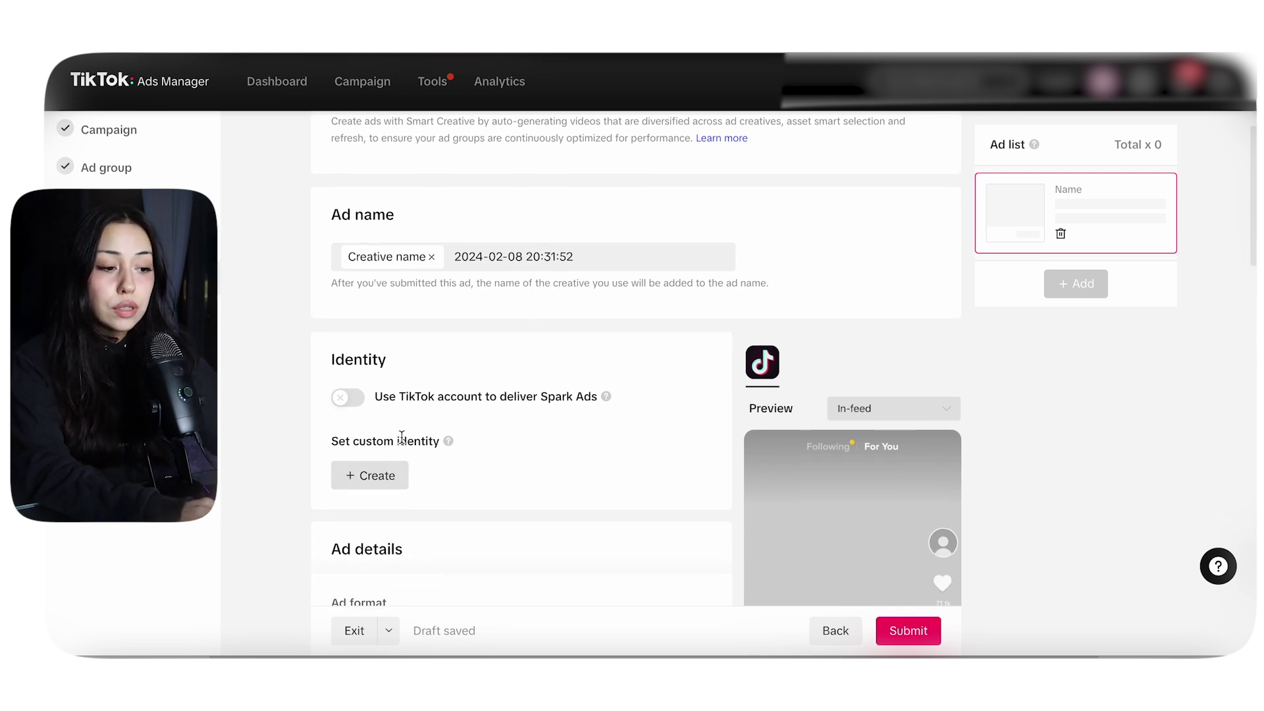
pyautogui.click(368, 487)
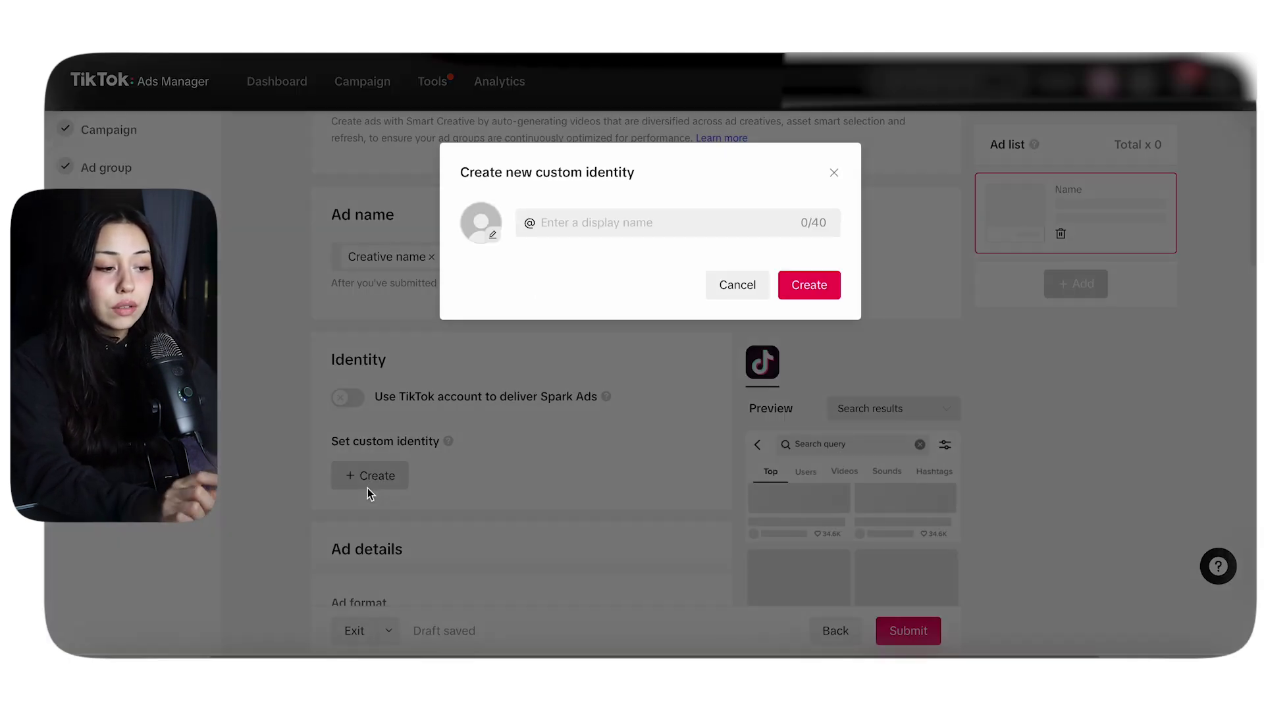
pyautogui.click(565, 222)
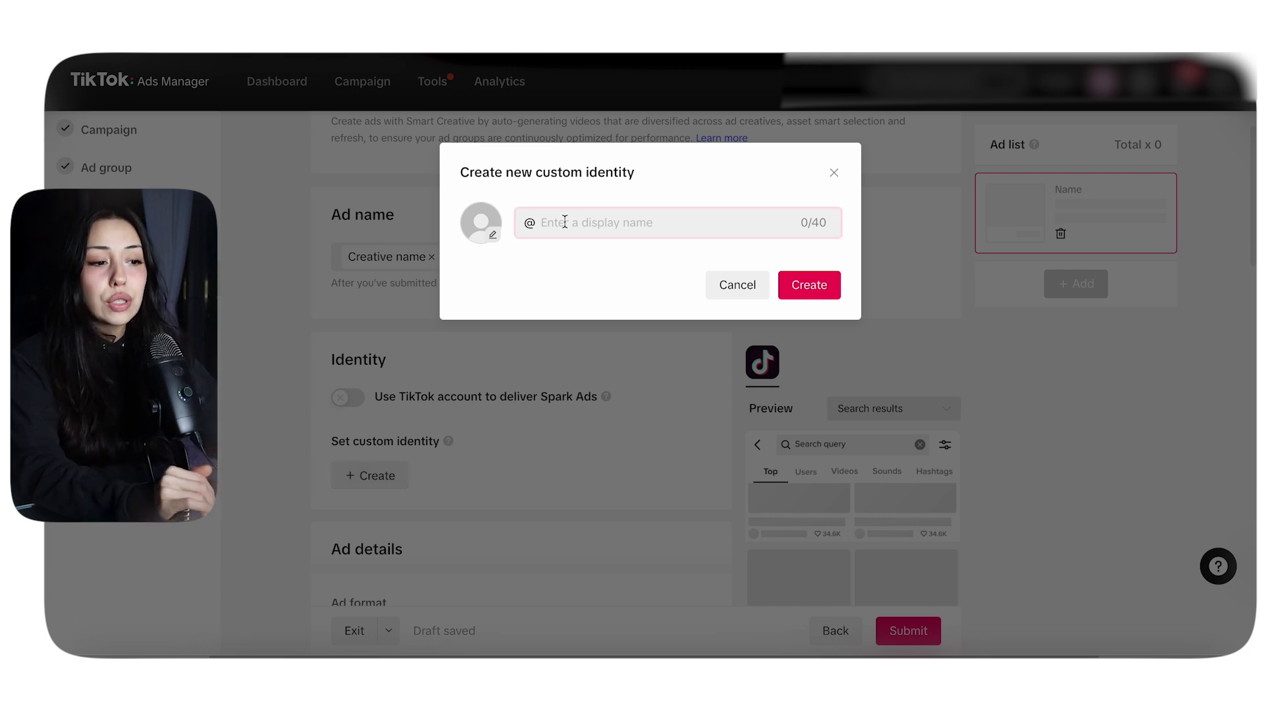
pyautogui.write('Tutorial')
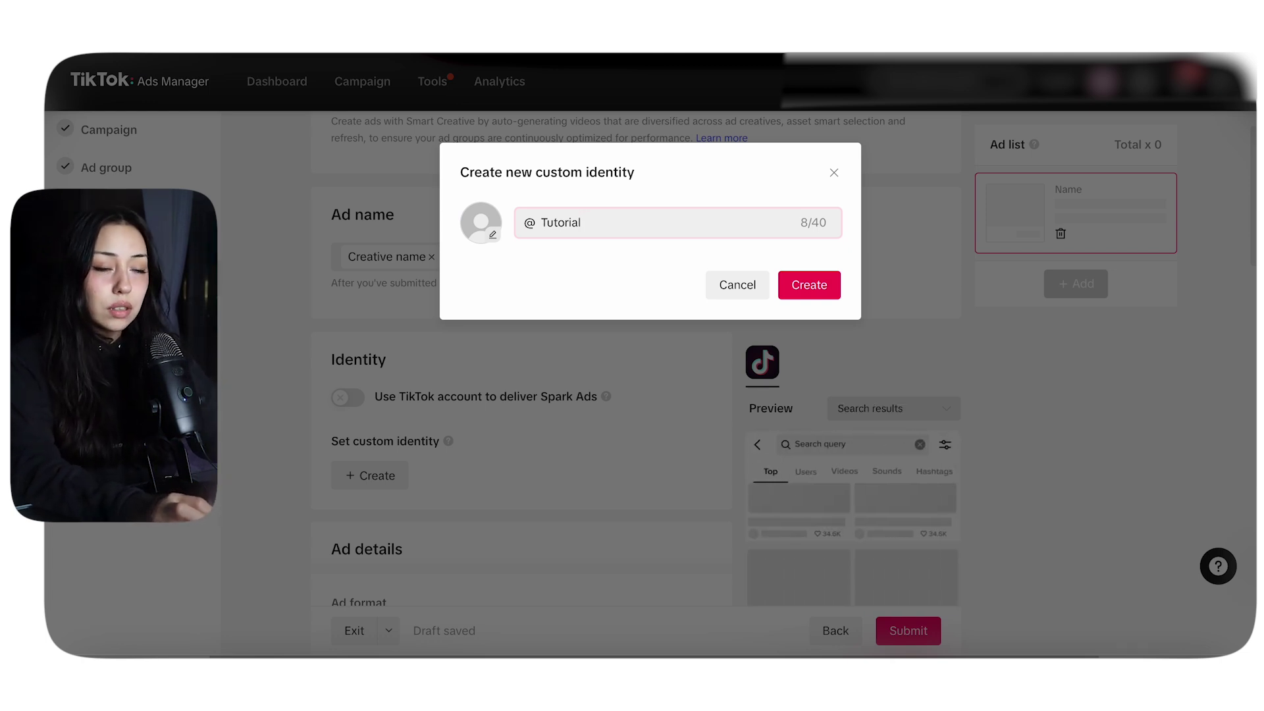
pyautogui.moveTo(603, 226); pyautogui.dragTo(517, 220)
pyautogui.write('CloudH')
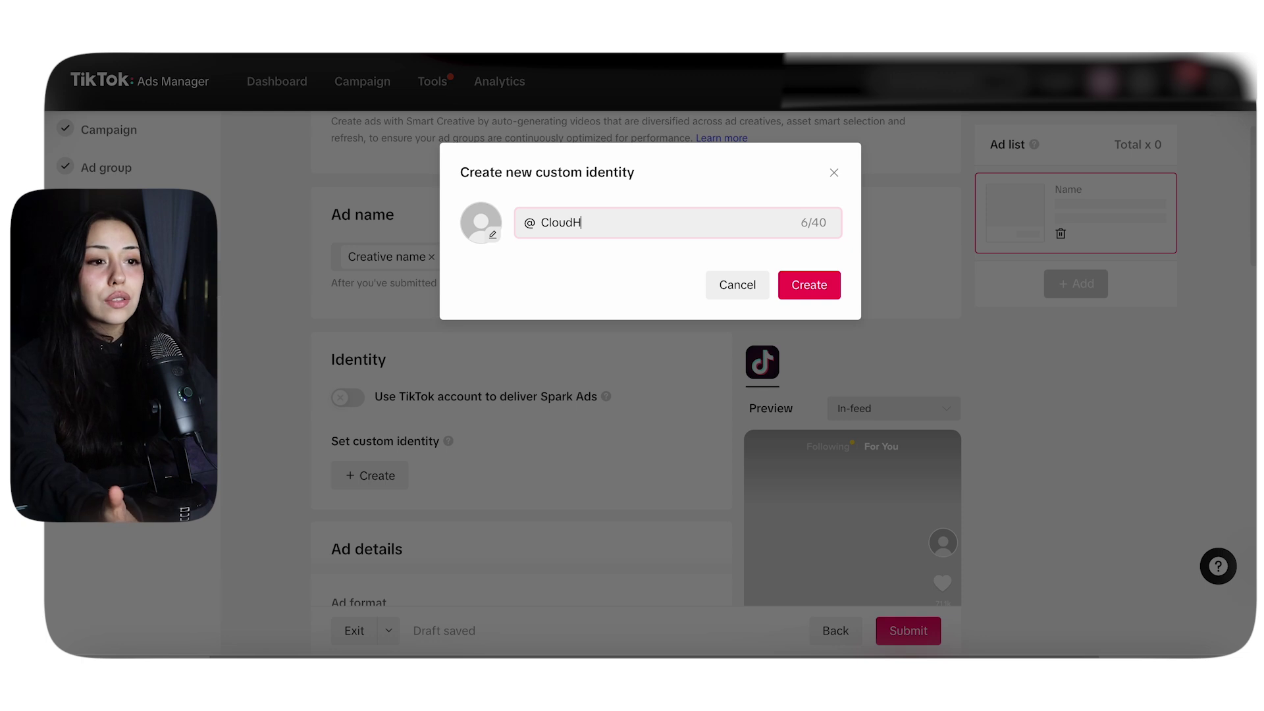
pyautogui.hotkey('ctrl', 'z')
pyautogui.hotkey('ctrl', 'z')
pyautogui.hotkey('ctrl', 'z')
pyautogui.hotkey('ctrl', 'z')
pyautogui.hotkey('ctrl', 'z')
pyautogui.hotkey('ctrl', 'z')
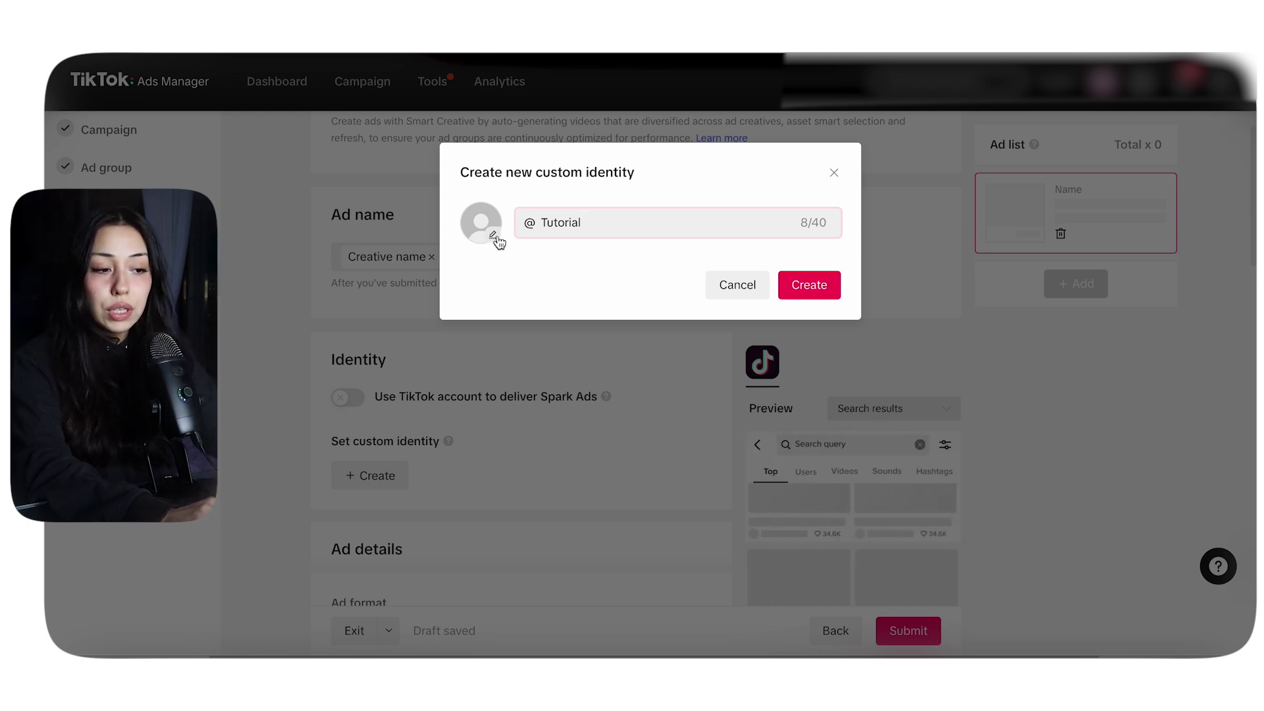
# Create the custom identity and upload Breathing Otter Plush Toy 1.mp4 from Downloads as the single-video creative.
pyautogui.click(807, 290)
pyautogui.scroll(-5, 443, 375)
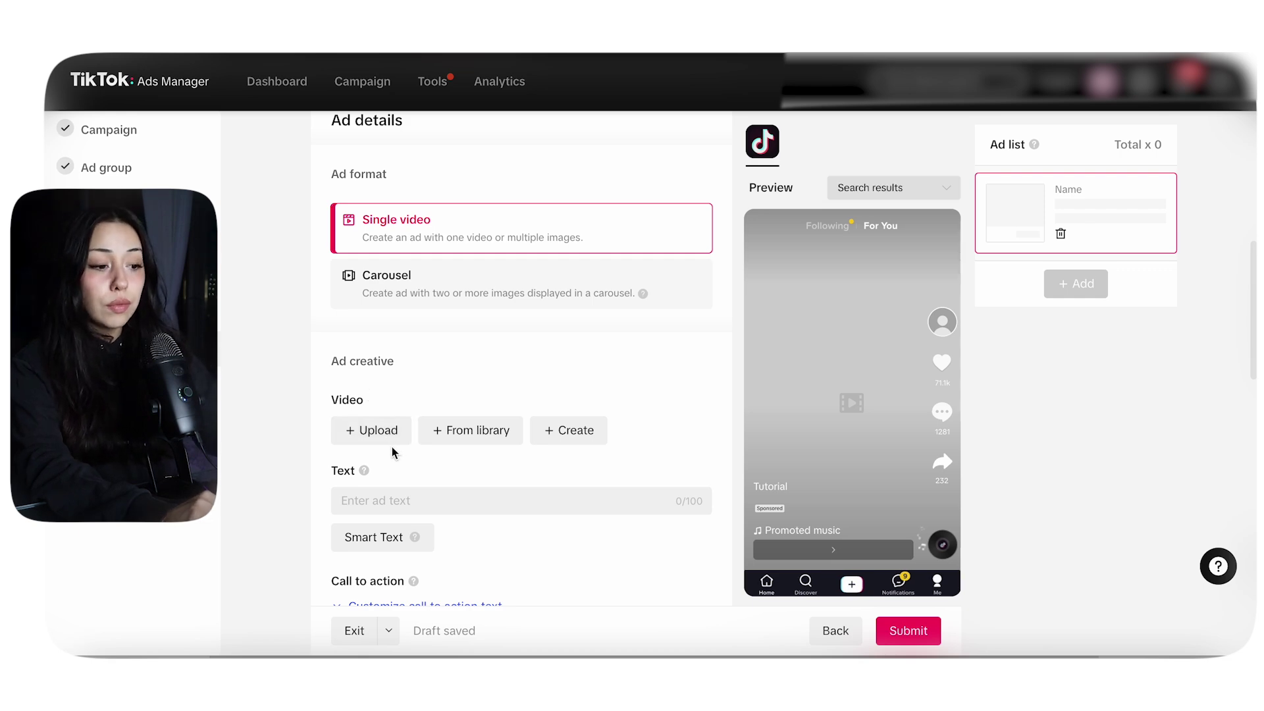
pyautogui.click(369, 429)
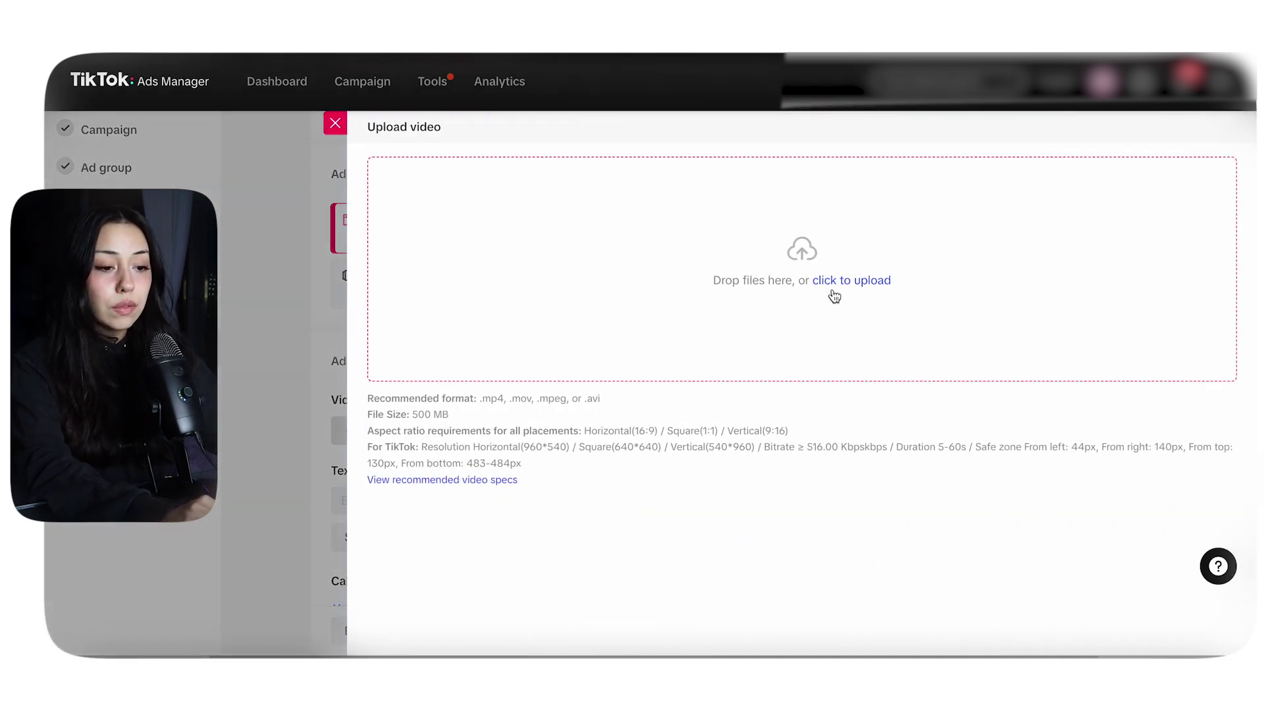
pyautogui.click(854, 291)
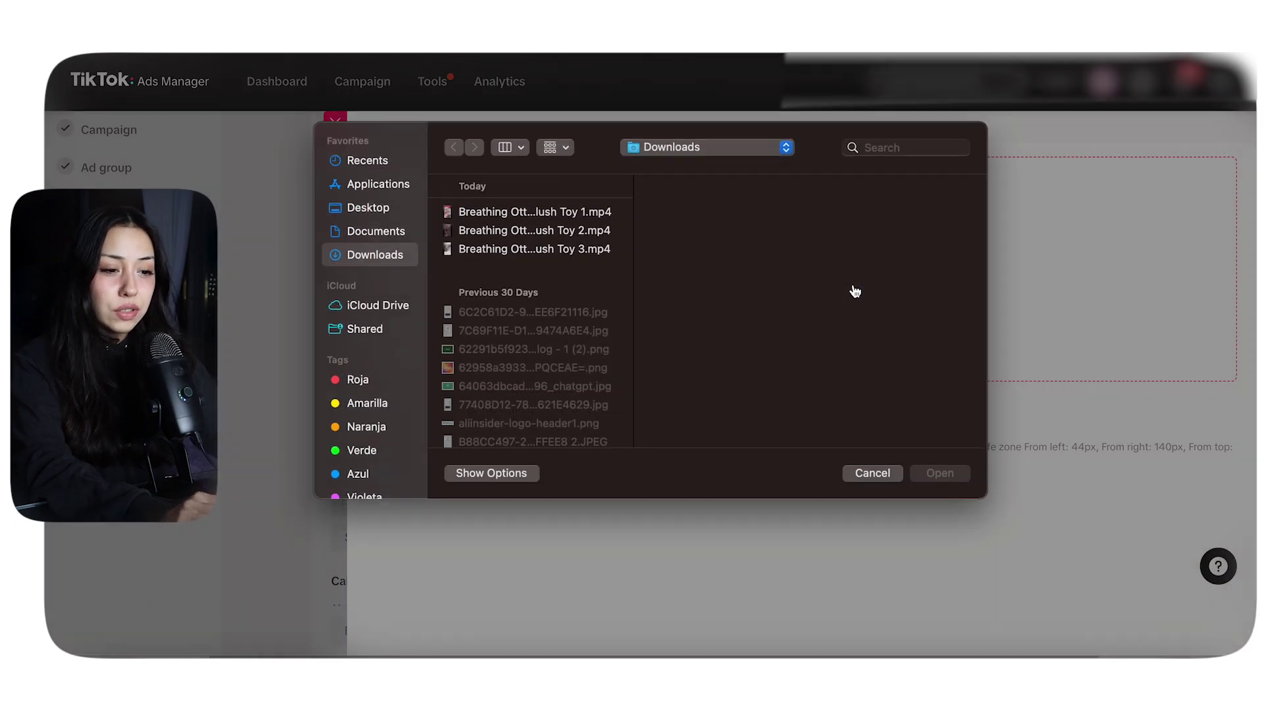
pyautogui.press('Down')
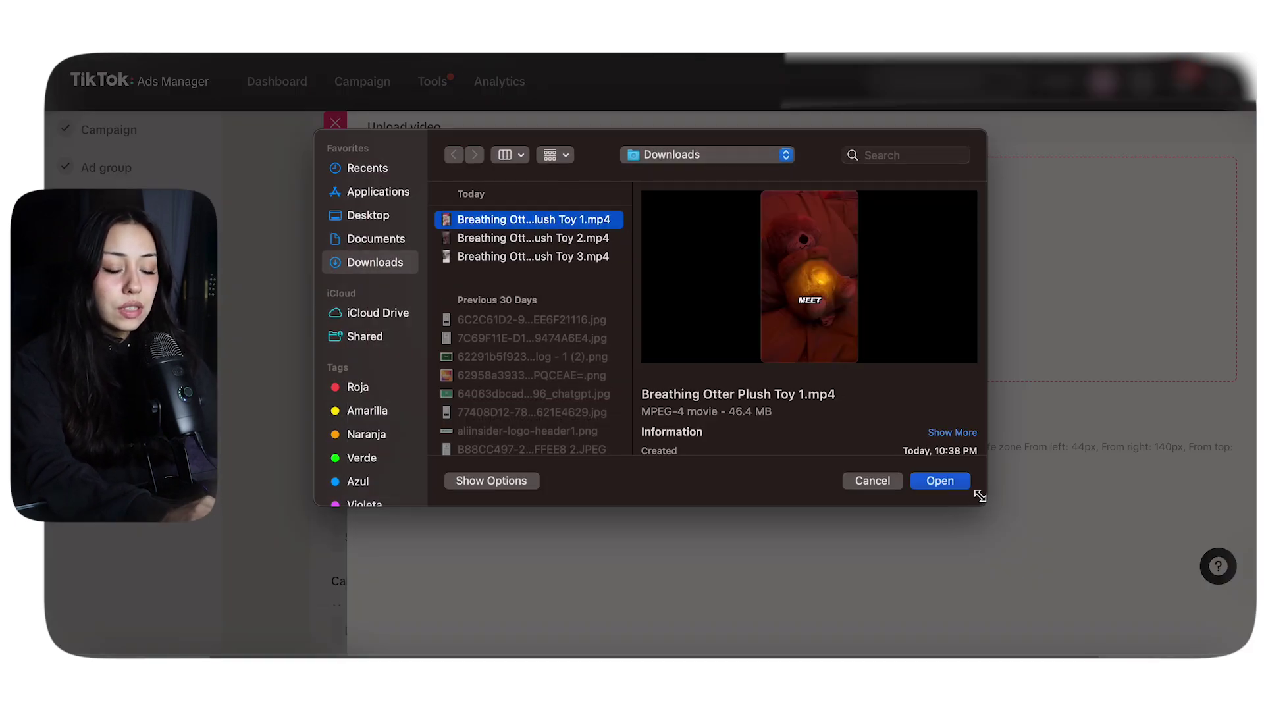
pyautogui.click(959, 489)
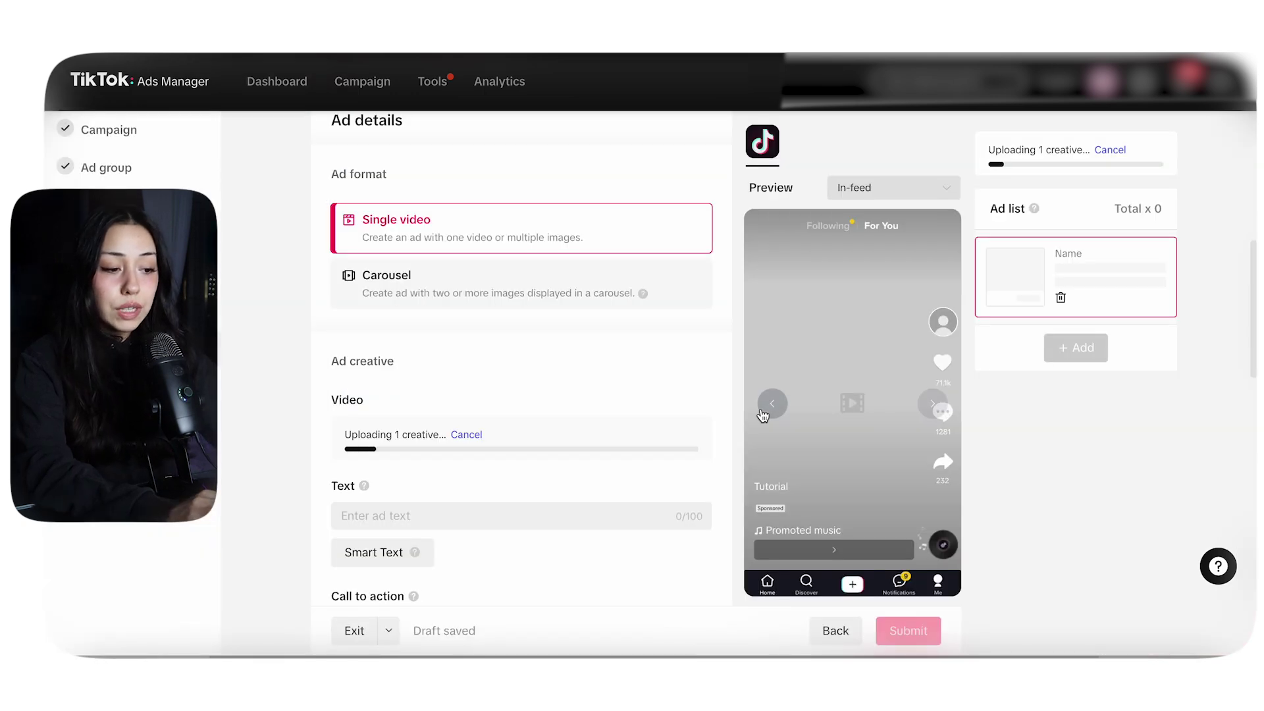
# Set the ad text to "50% OFF Sale Ends Midnight!".
pyautogui.scroll(-1, 441, 482)
pyautogui.click(441, 482)
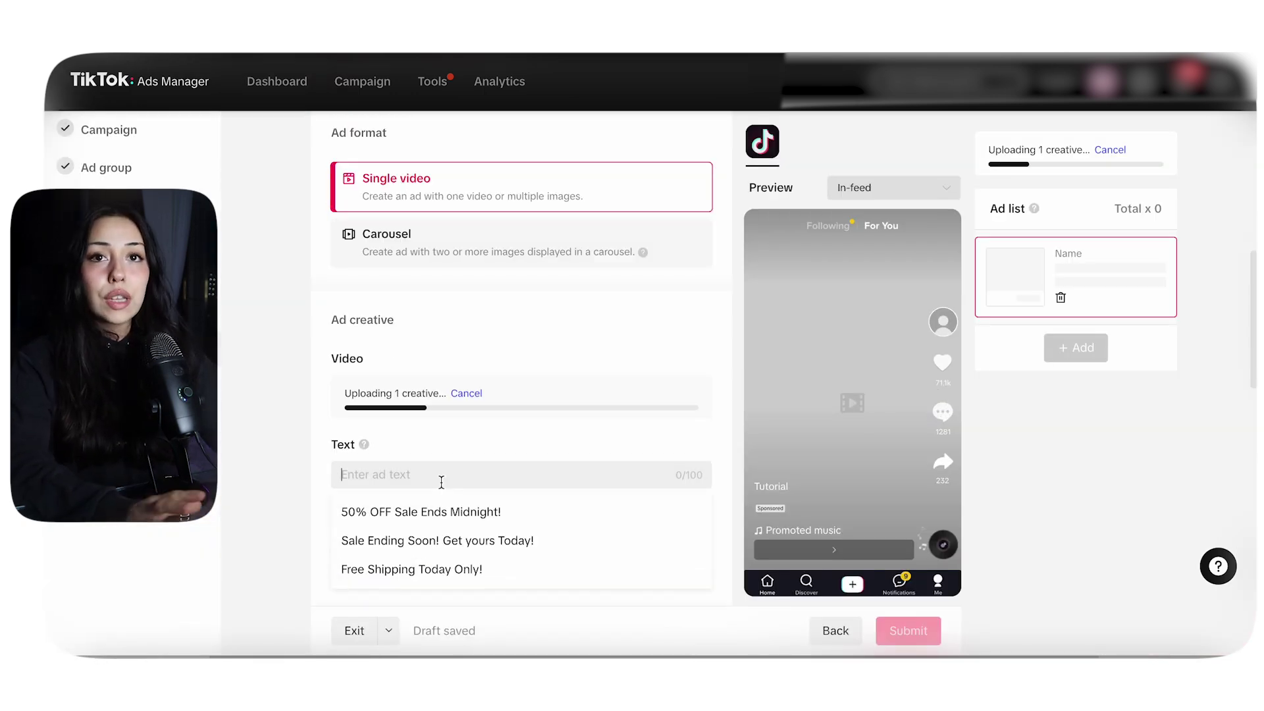
pyautogui.click(483, 459)
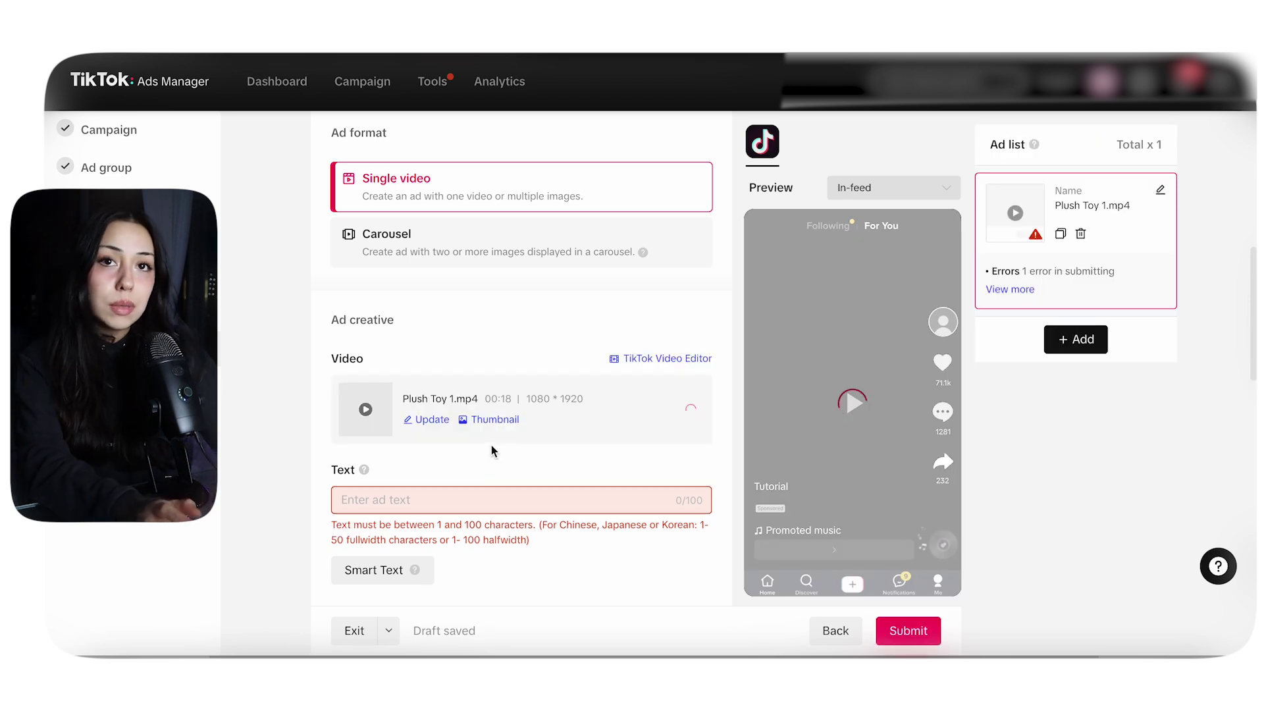
pyautogui.write('50% OFF Sale Ends Midnight!')
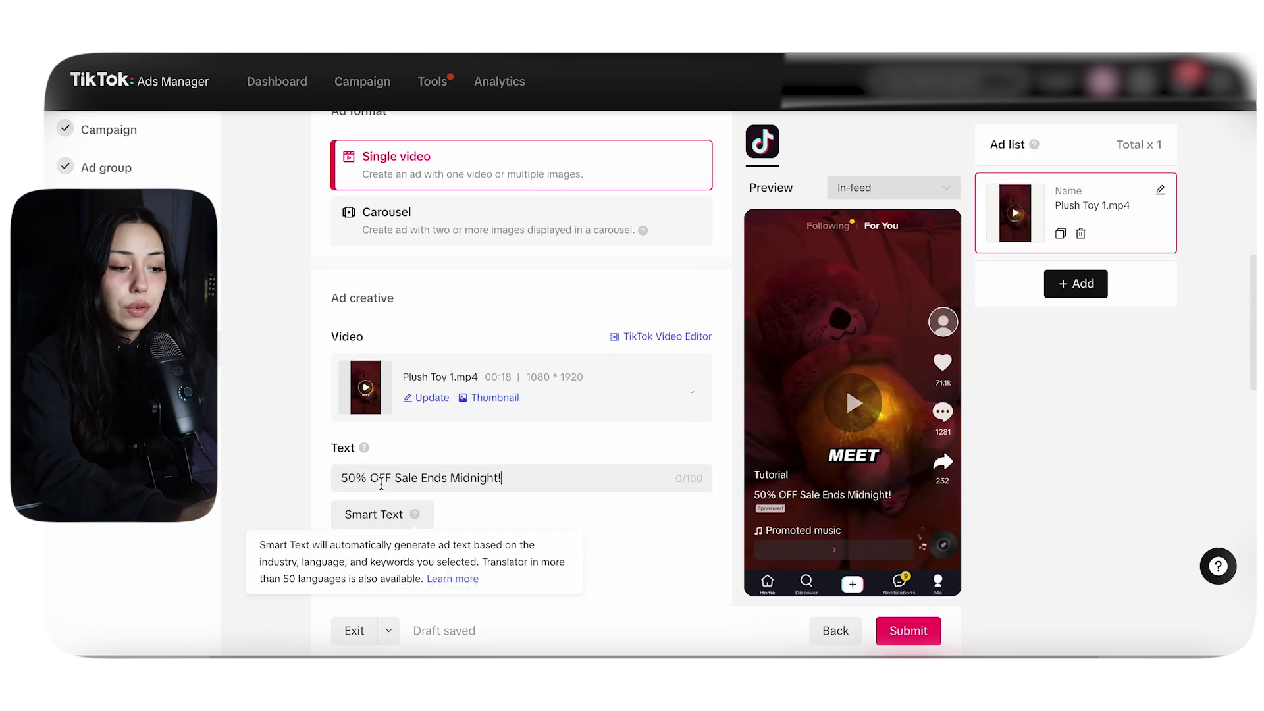
# Switch the call to action from Dynamic to Standard with the text "Shop now".
pyautogui.scroll(-2, 511, 482)
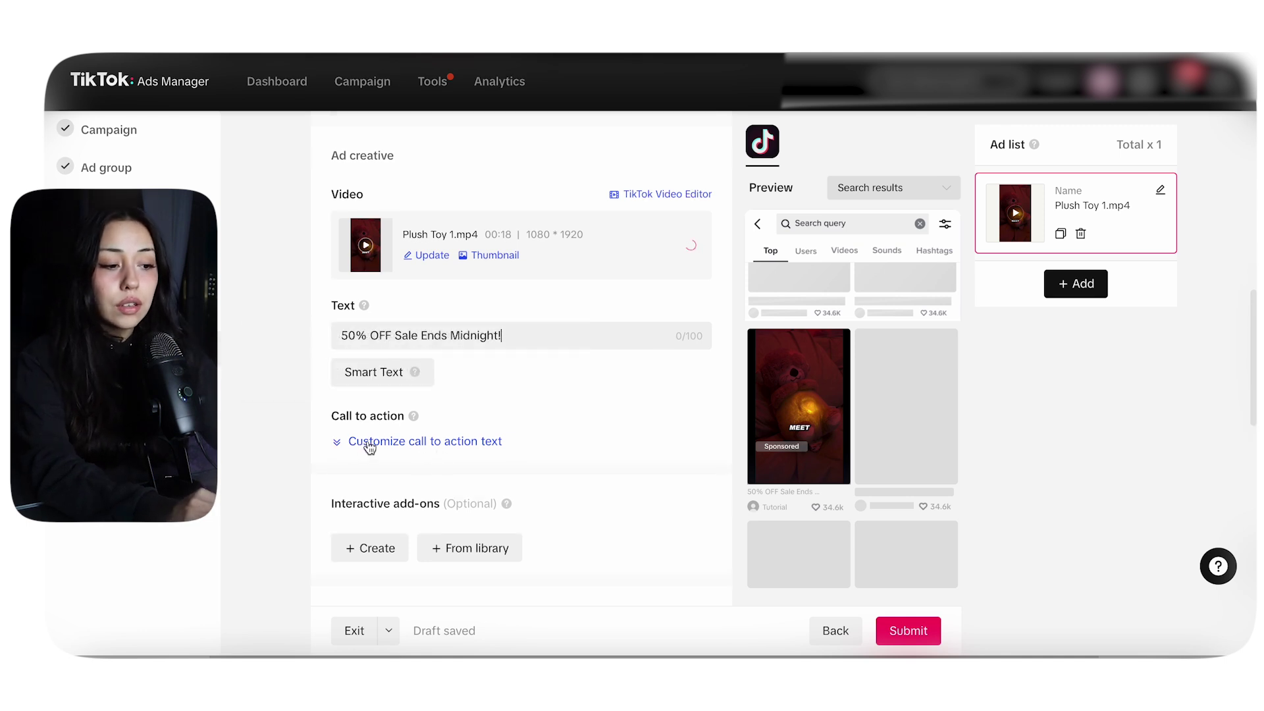
pyautogui.click(370, 442)
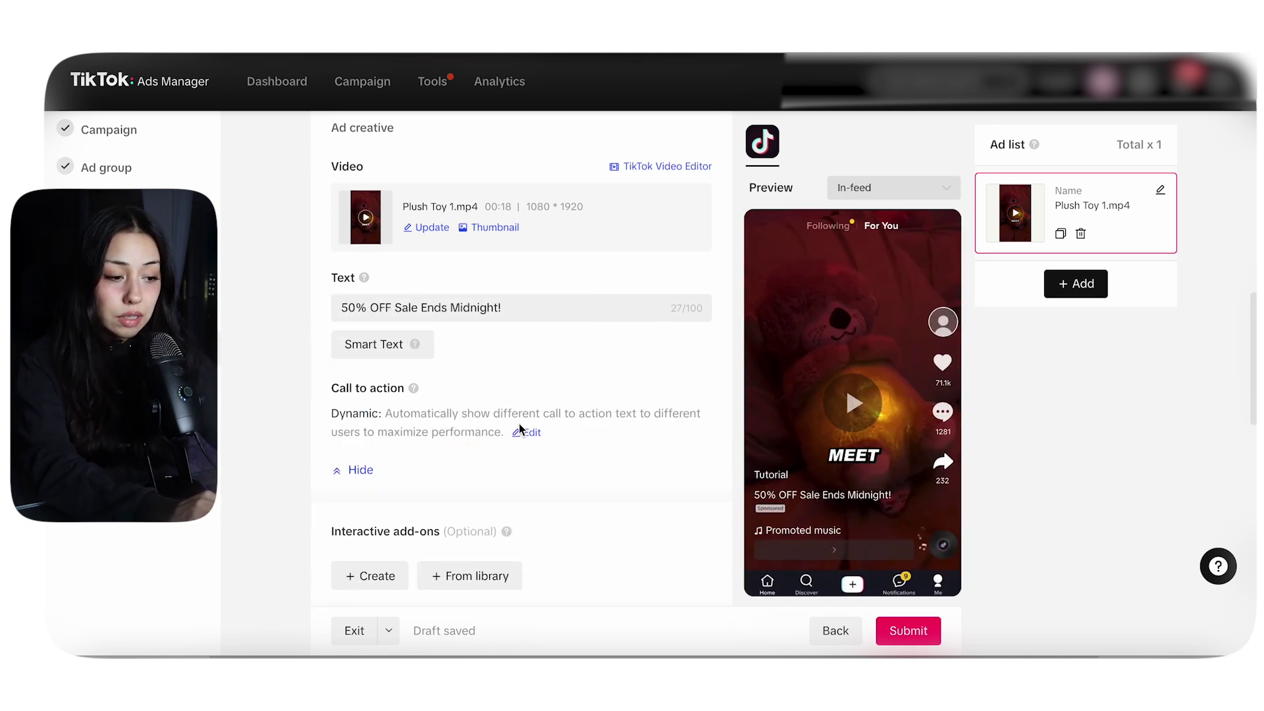
pyautogui.click(532, 431)
pyautogui.click(379, 491)
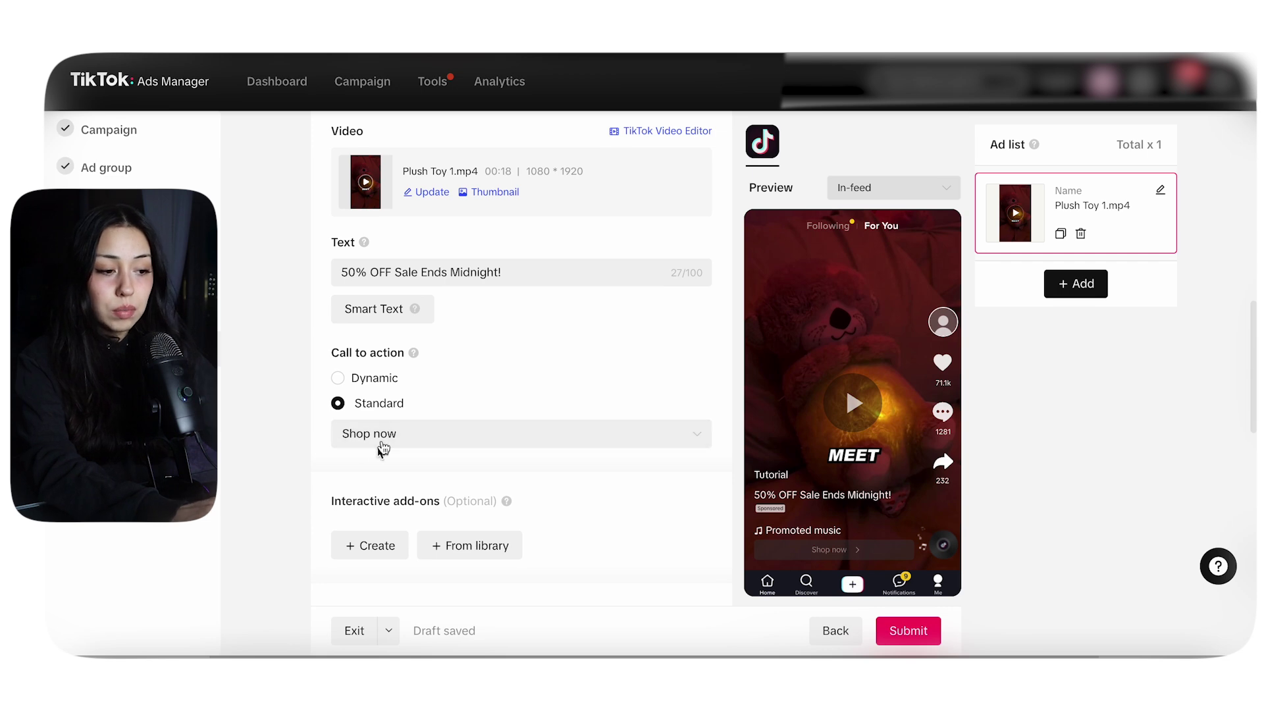
# Submit the completed ad for review.
pyautogui.scroll(-4, 381, 434)
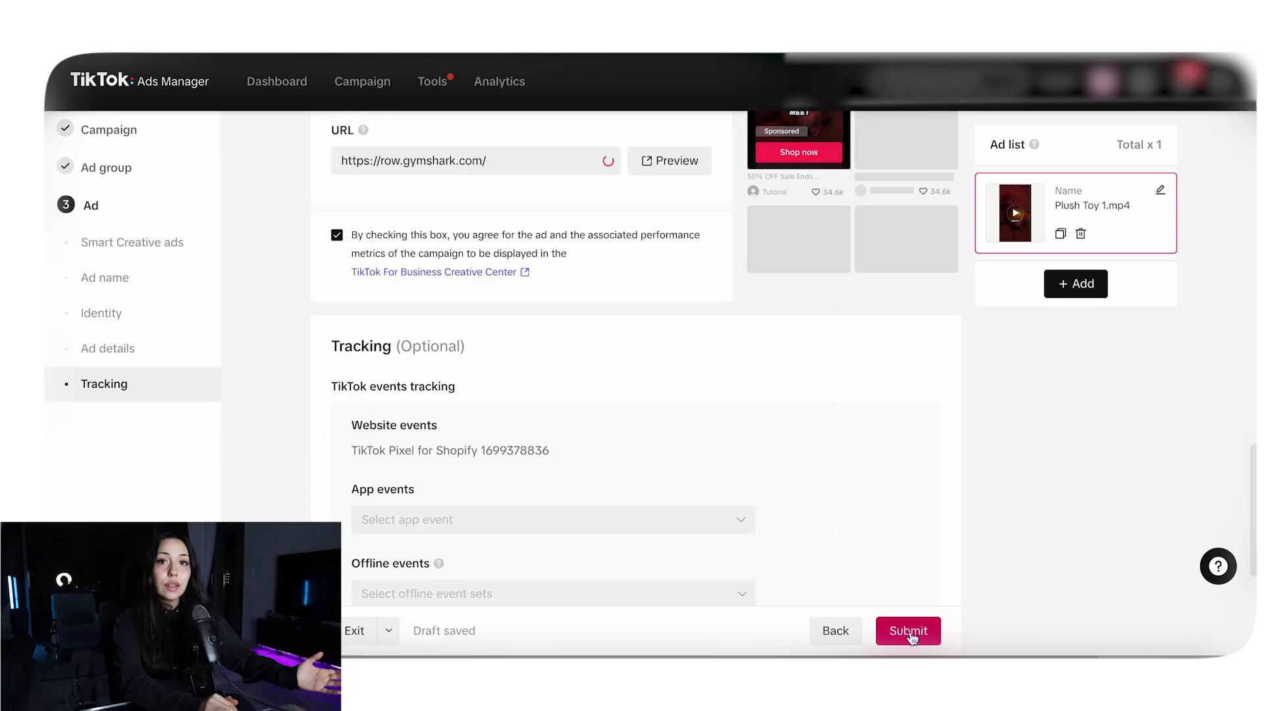
pyautogui.click(912, 637)
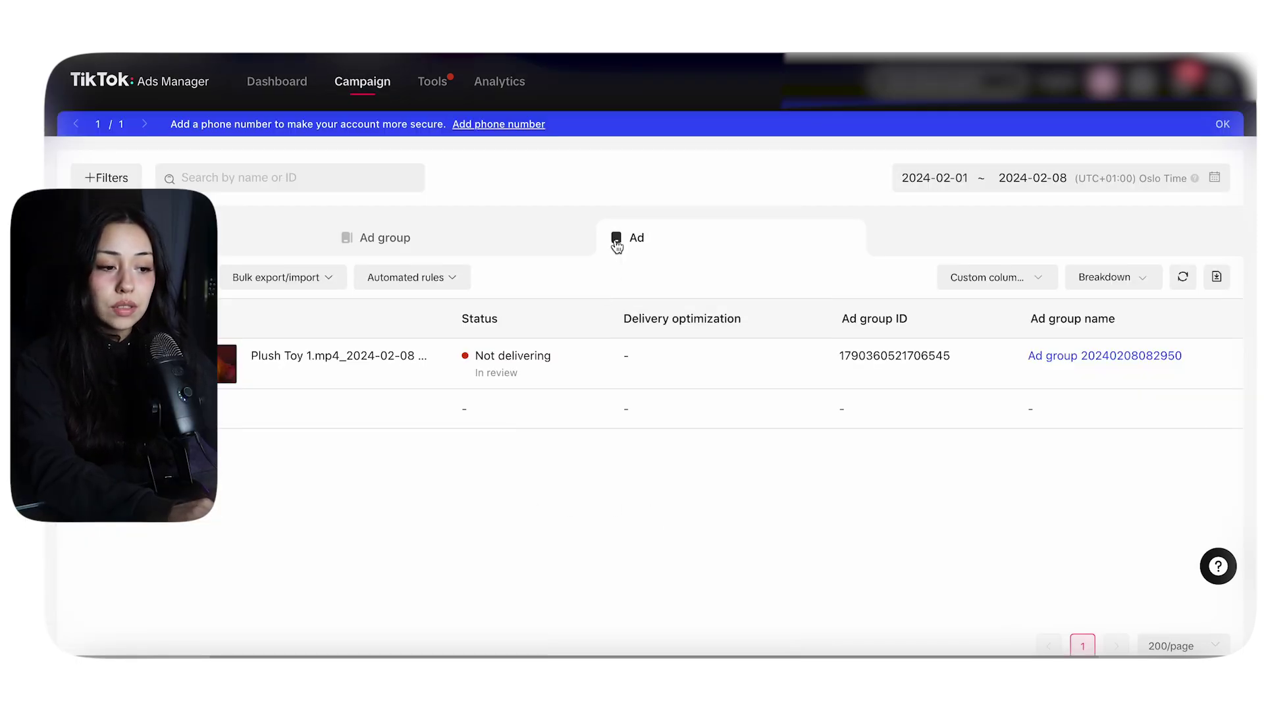
# Duplicate the Plush Toy 1.mp4 ad once in the existing Tutorial campaign and ad group, and open the copy's video for replacement.
pyautogui.moveTo(399, 378)
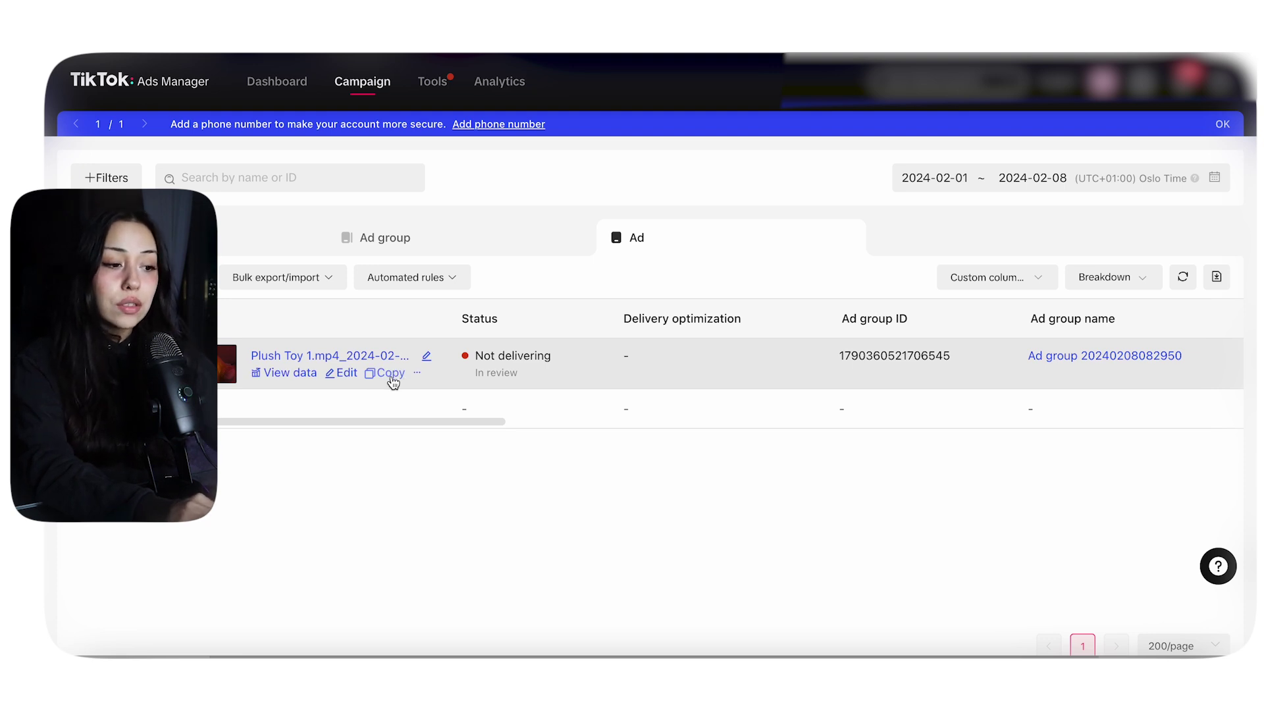
pyautogui.click(380, 373)
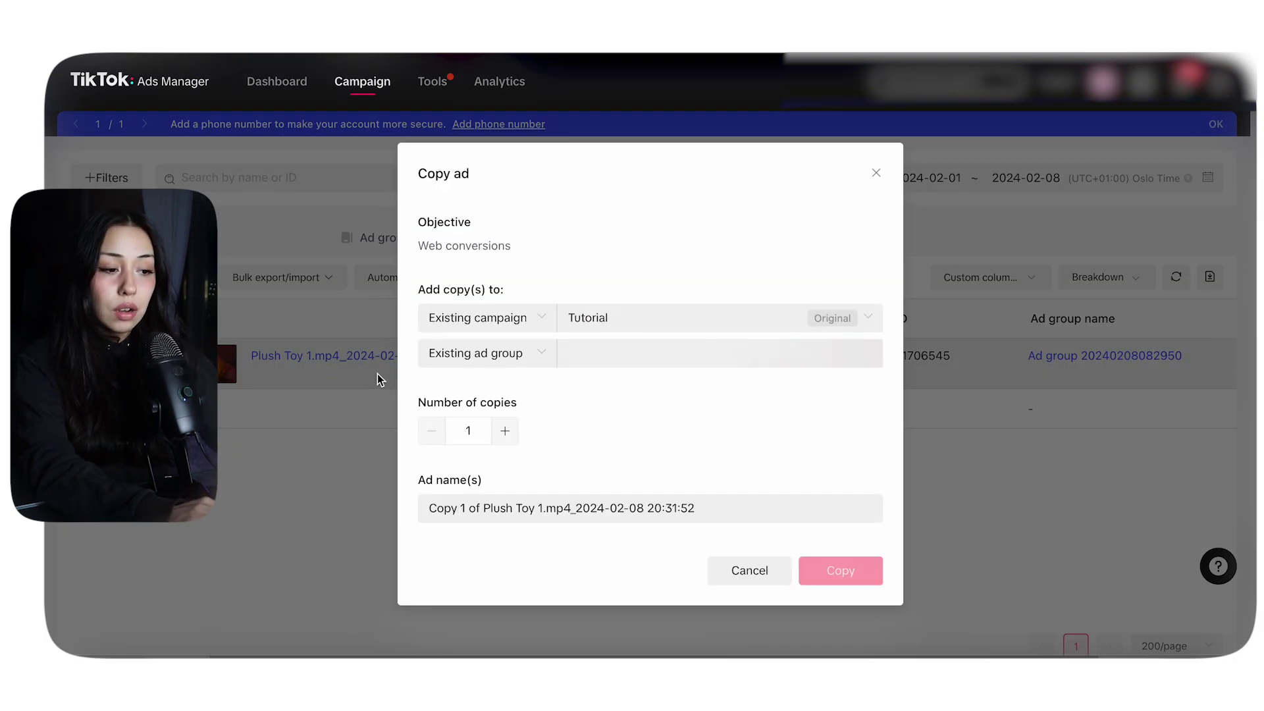
pyautogui.click(840, 569)
pyautogui.scroll(-4, 687, 495)
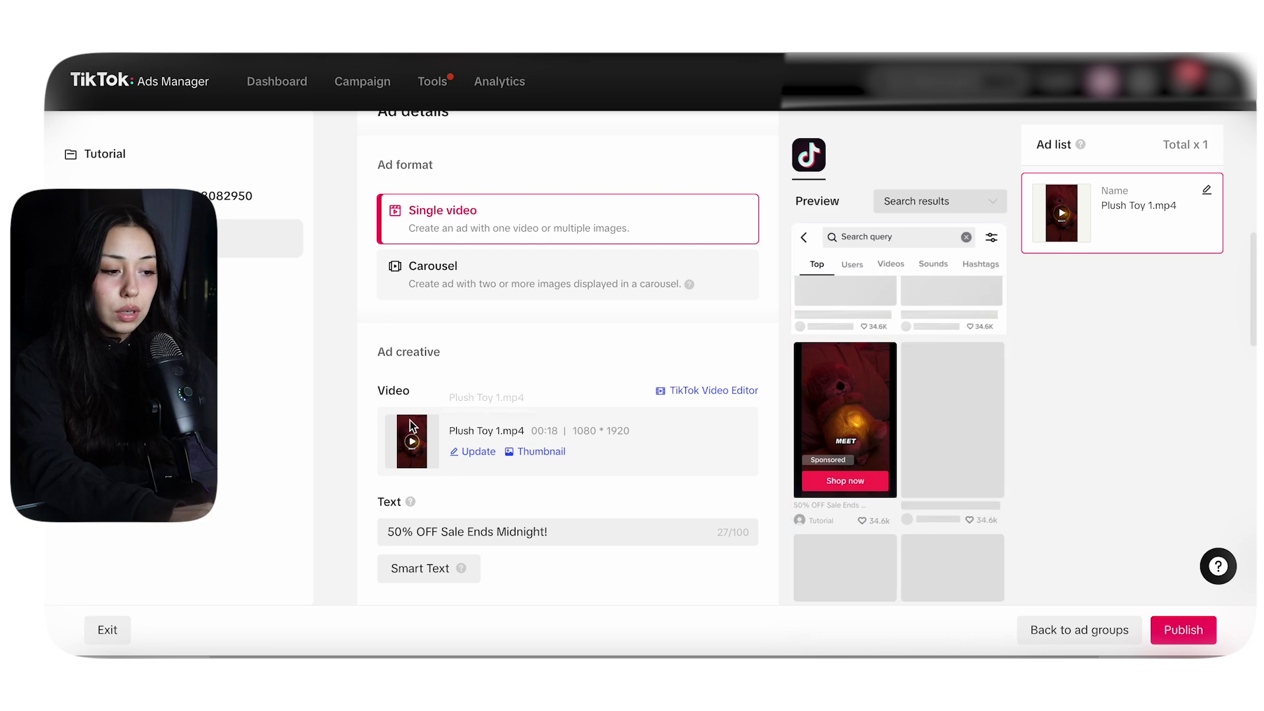
pyautogui.click(469, 453)
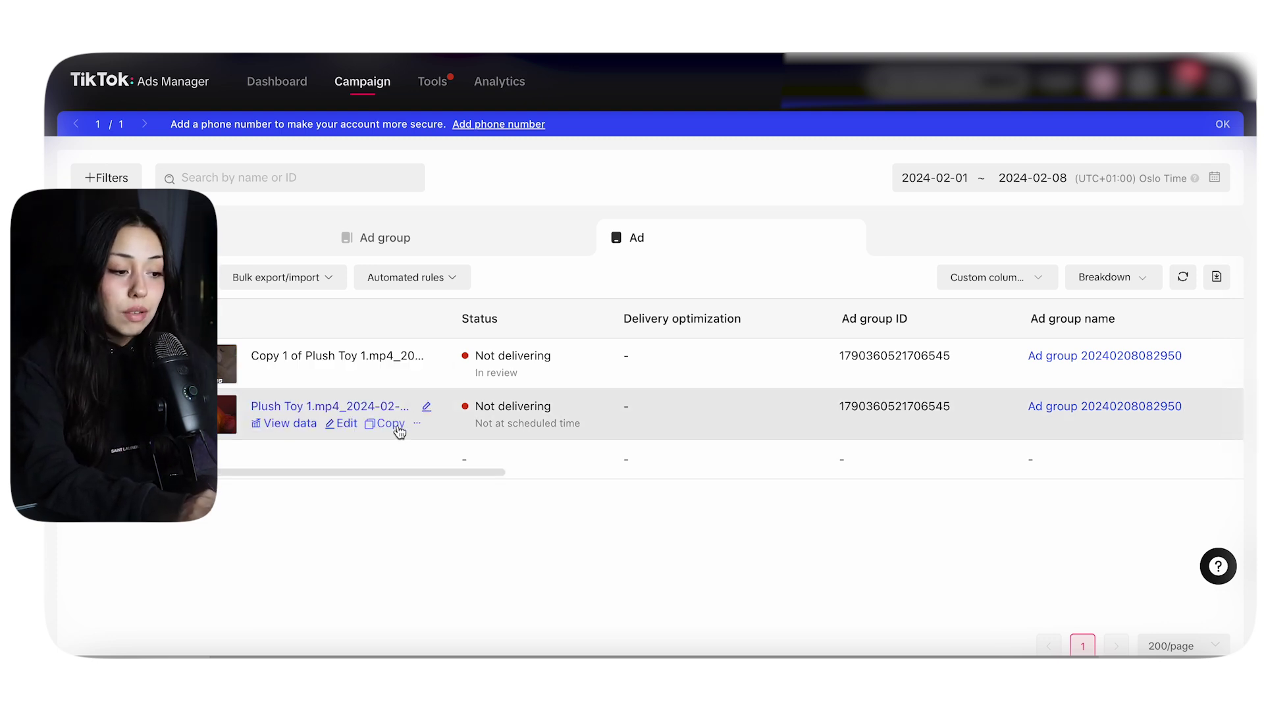
# Make another single copy of the original Plush Toy 1.mp4 ad in the same Tutorial ad group and start updating its video.
pyautogui.click(390, 429)
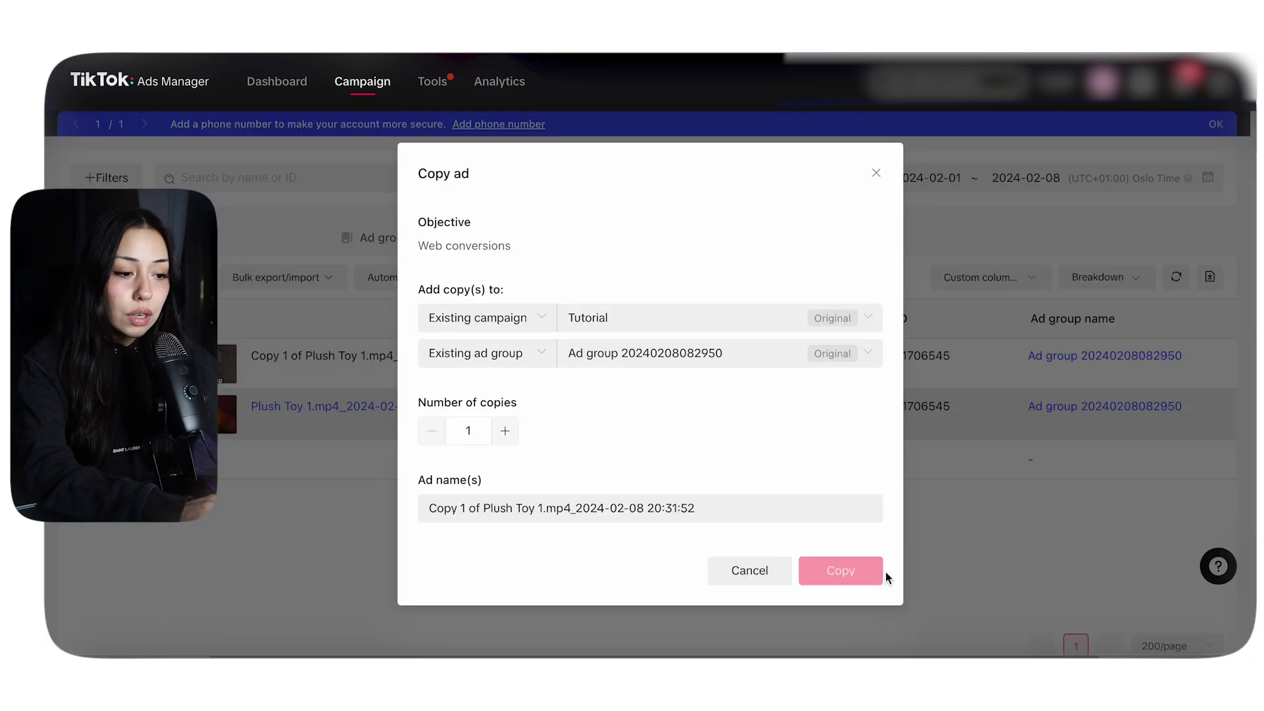
pyautogui.click(839, 570)
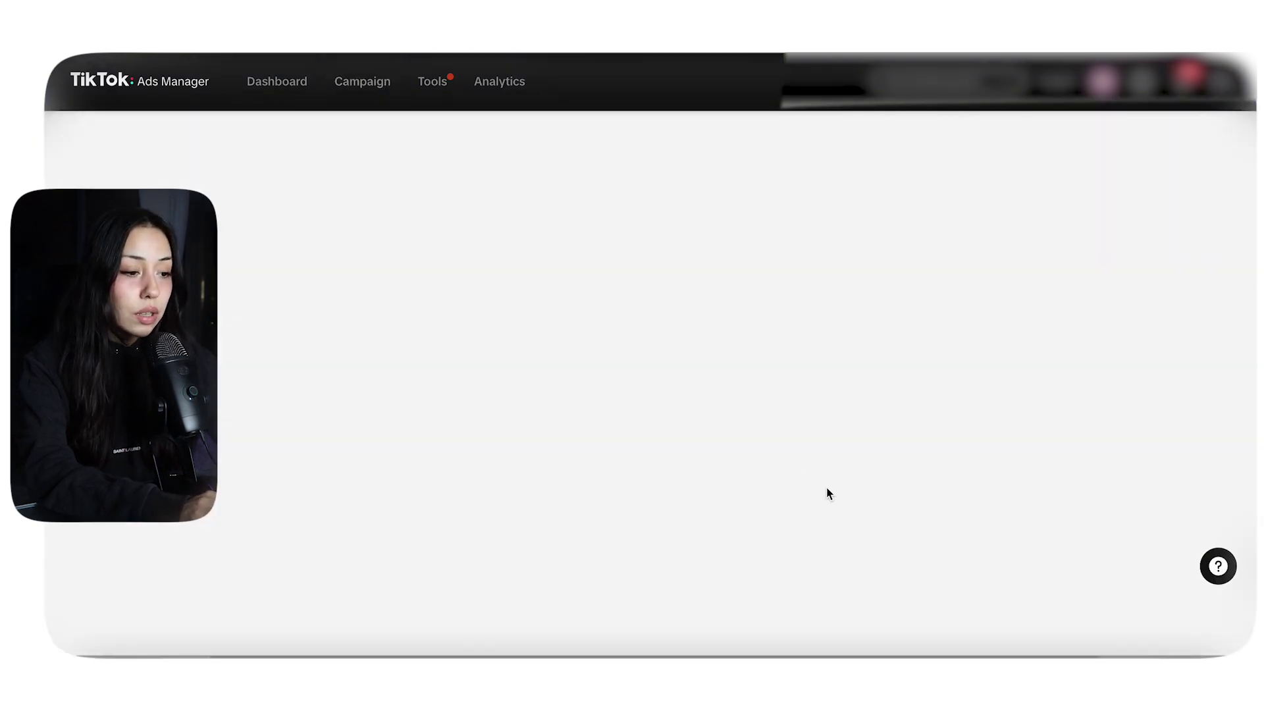
pyautogui.scroll(-5, 594, 444)
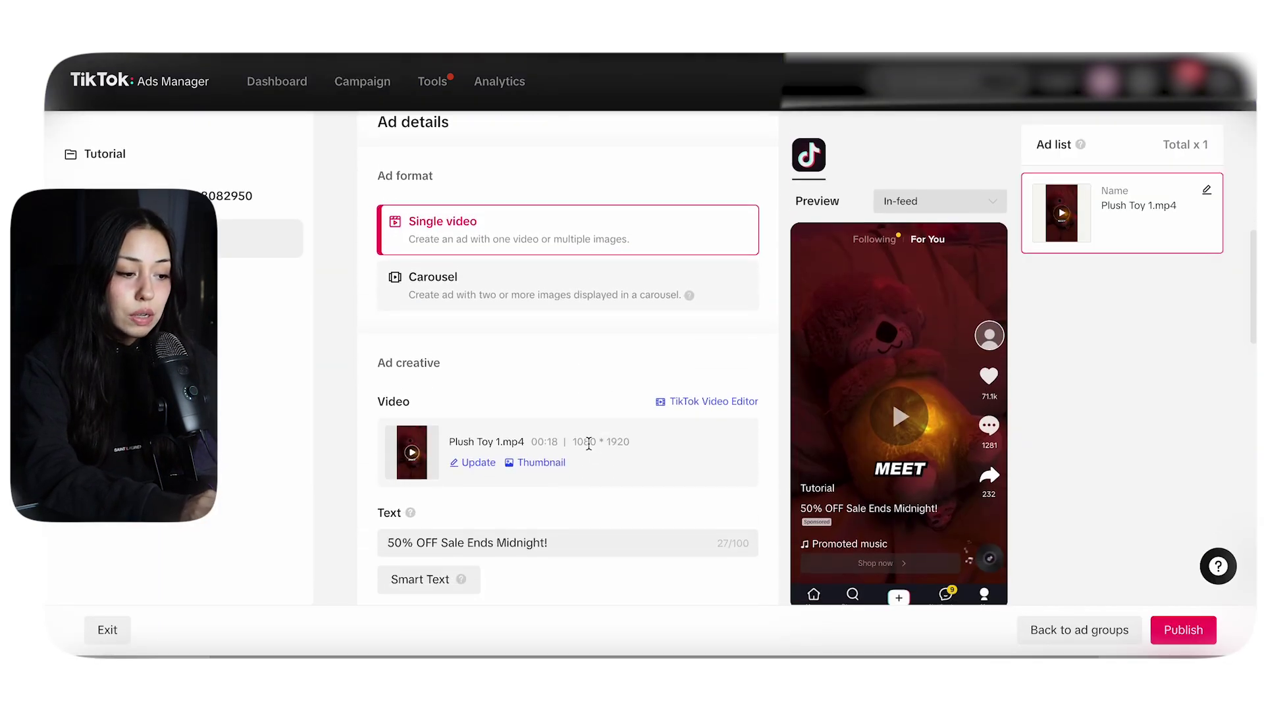
pyautogui.click(472, 463)
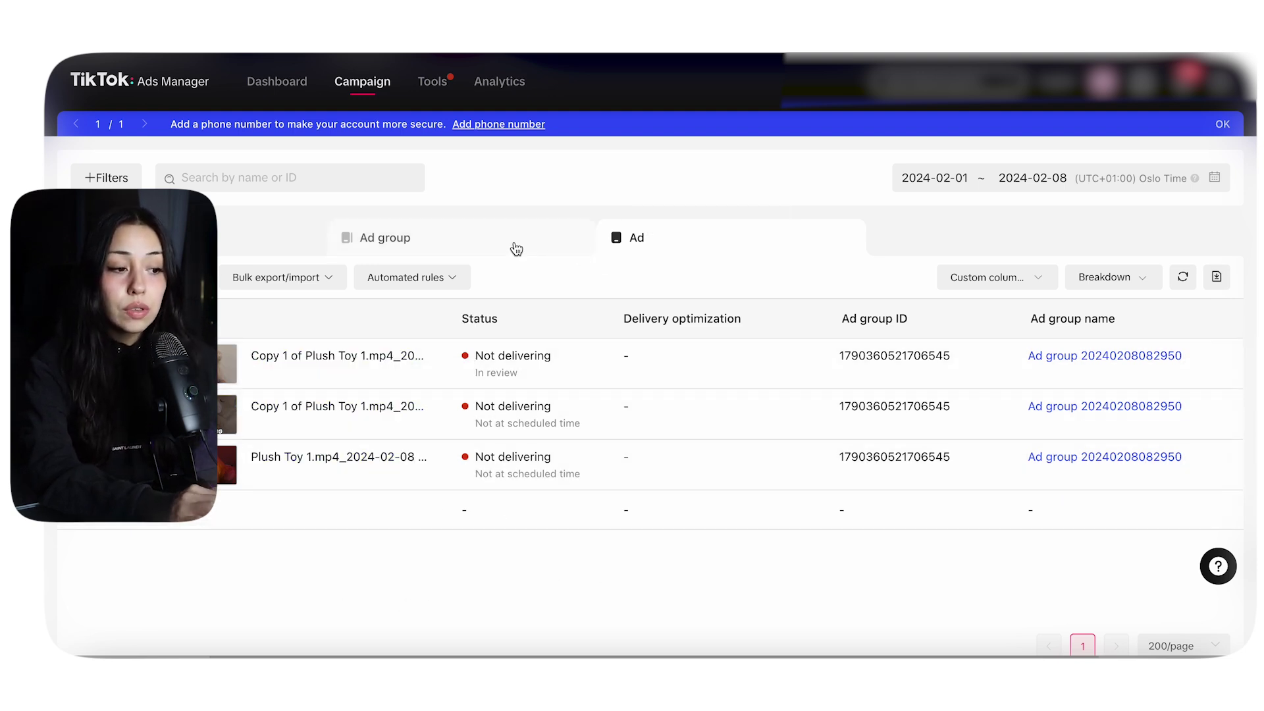
# Duplicate the original ad group with 4 copies in the existing Tutorial campaign.
pyautogui.click(471, 240)
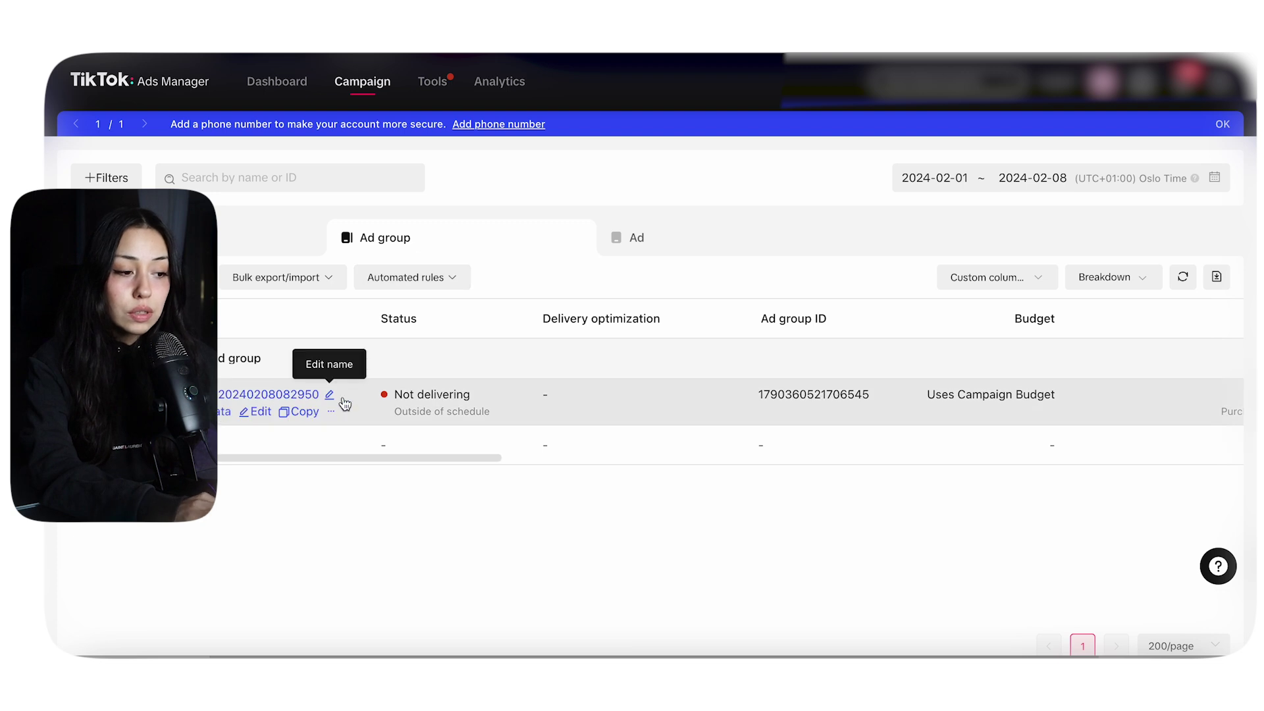
pyautogui.click(300, 412)
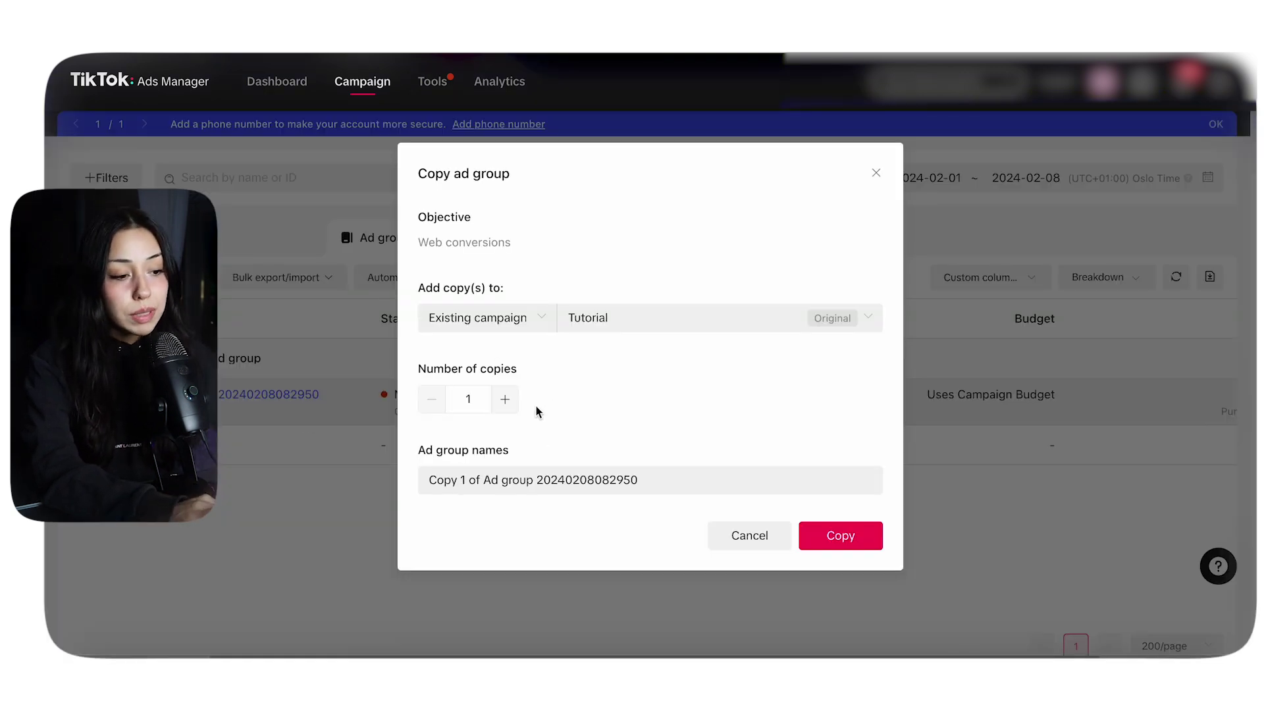
pyautogui.click(512, 402)
pyautogui.click(512, 403)
pyautogui.click(512, 403)
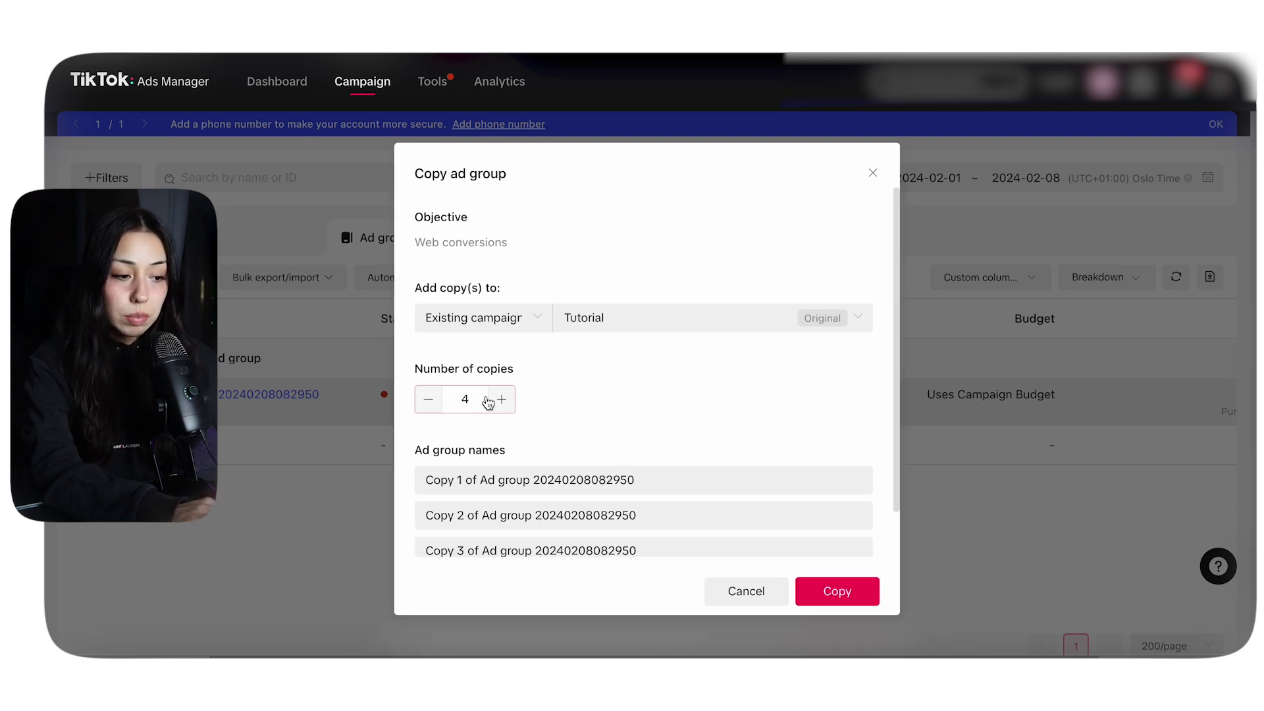
pyautogui.click(847, 595)
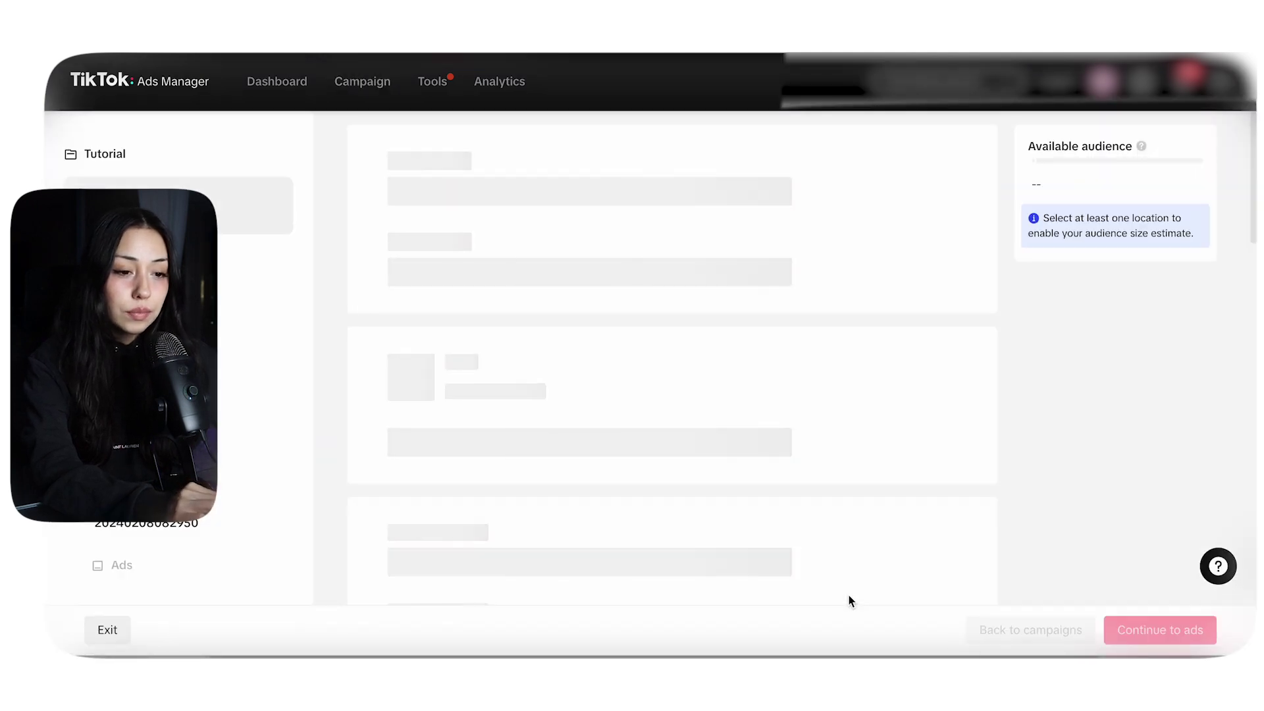
# Review the copied ad group's settings, continue to its ads, and publish the copied ad groups with their ads.
pyautogui.scroll(-5, 784, 285)
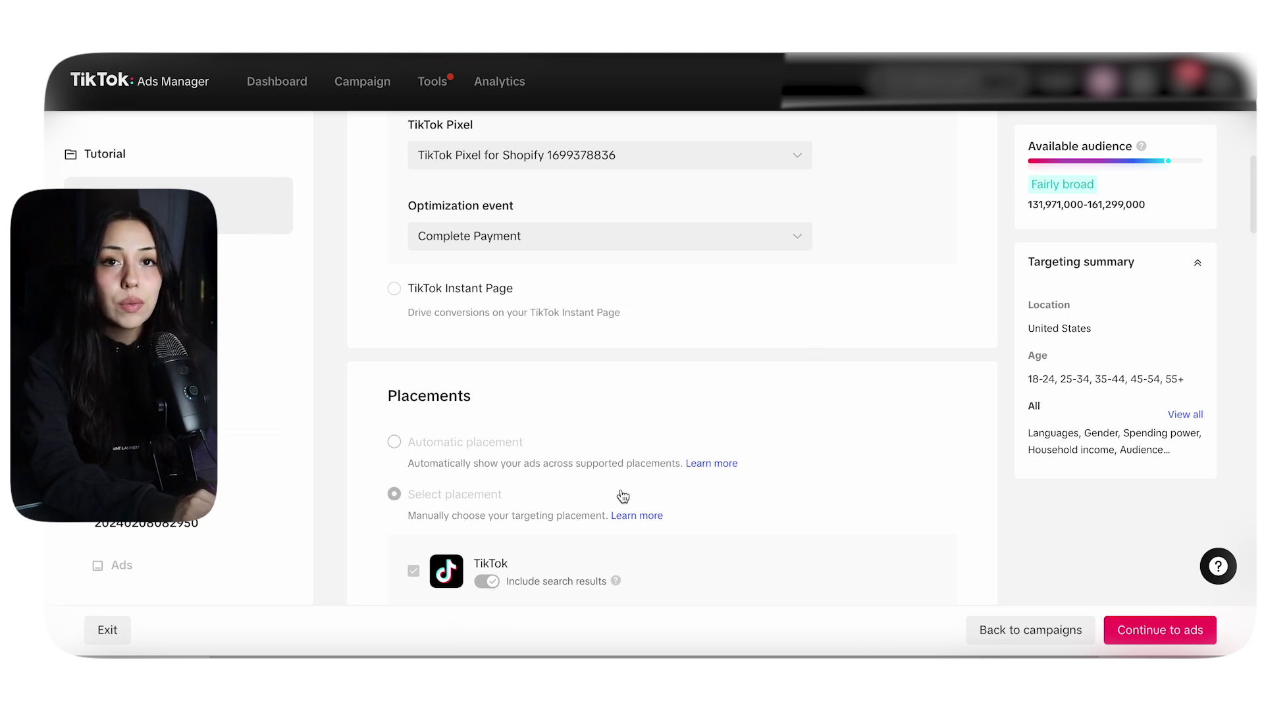
pyautogui.scroll(-1, 637, 451)
pyautogui.scroll(-4, 637, 451)
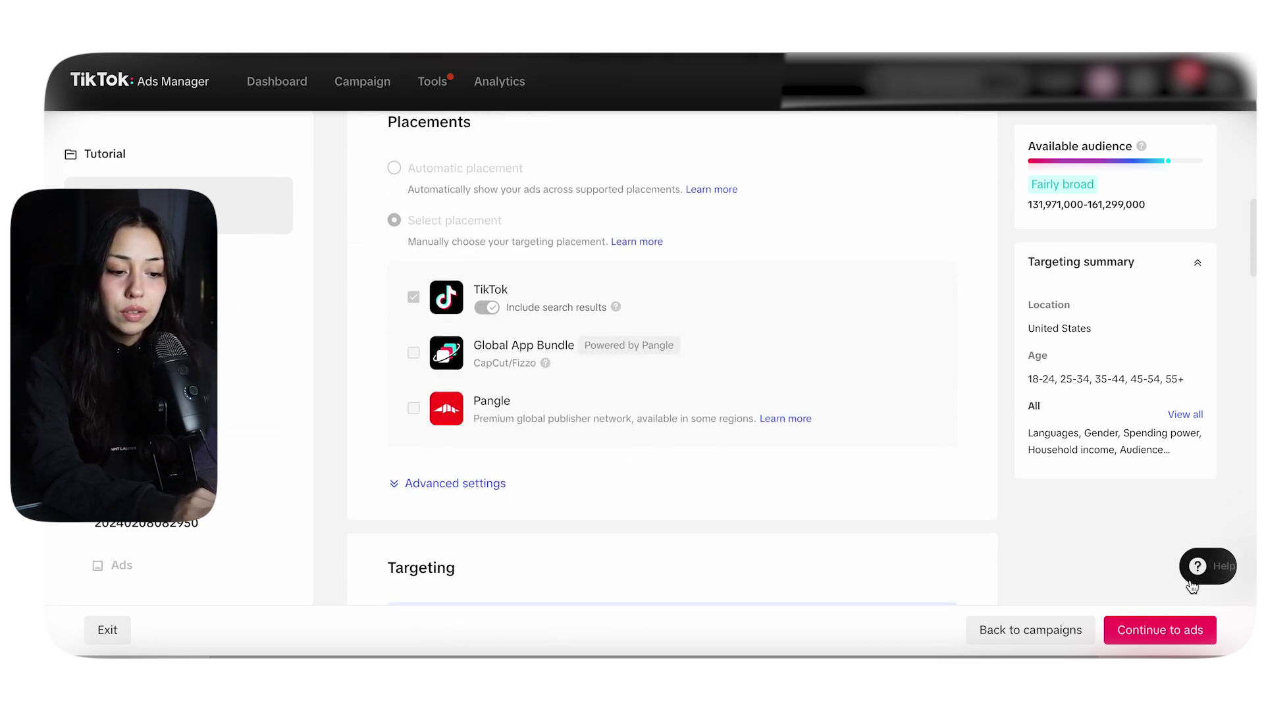
pyautogui.click(1160, 630)
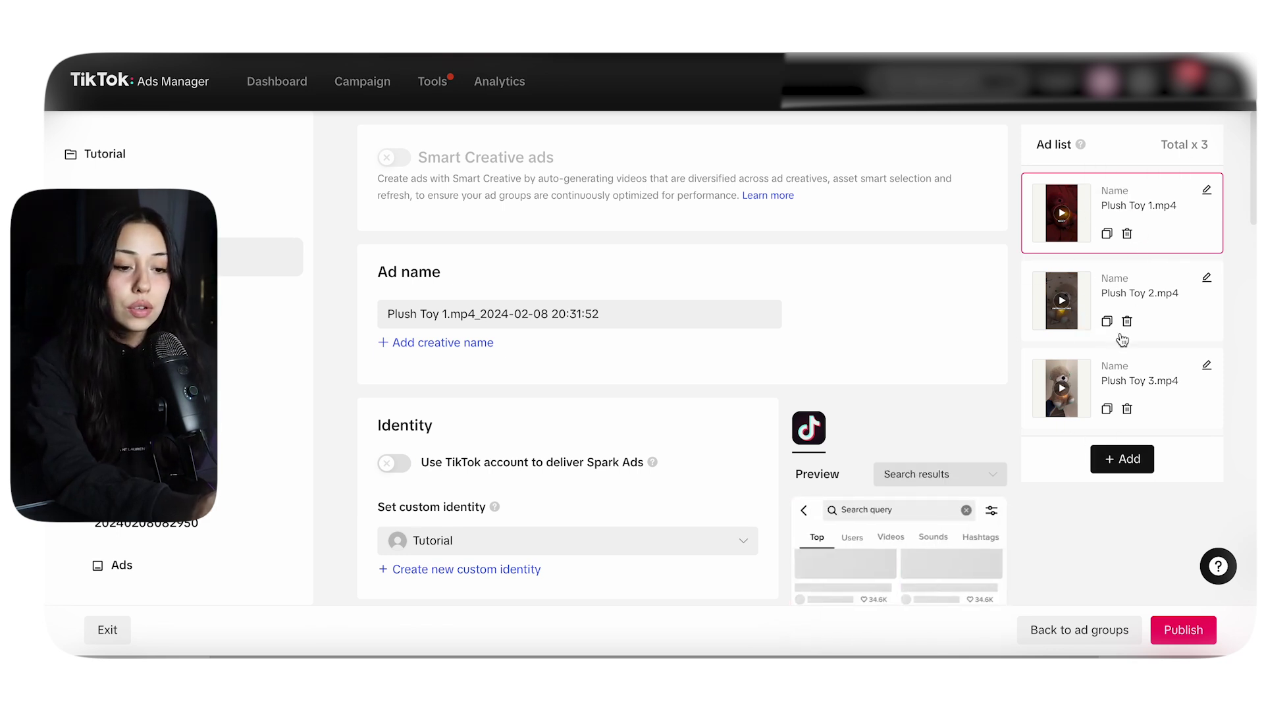
pyautogui.click(1183, 630)
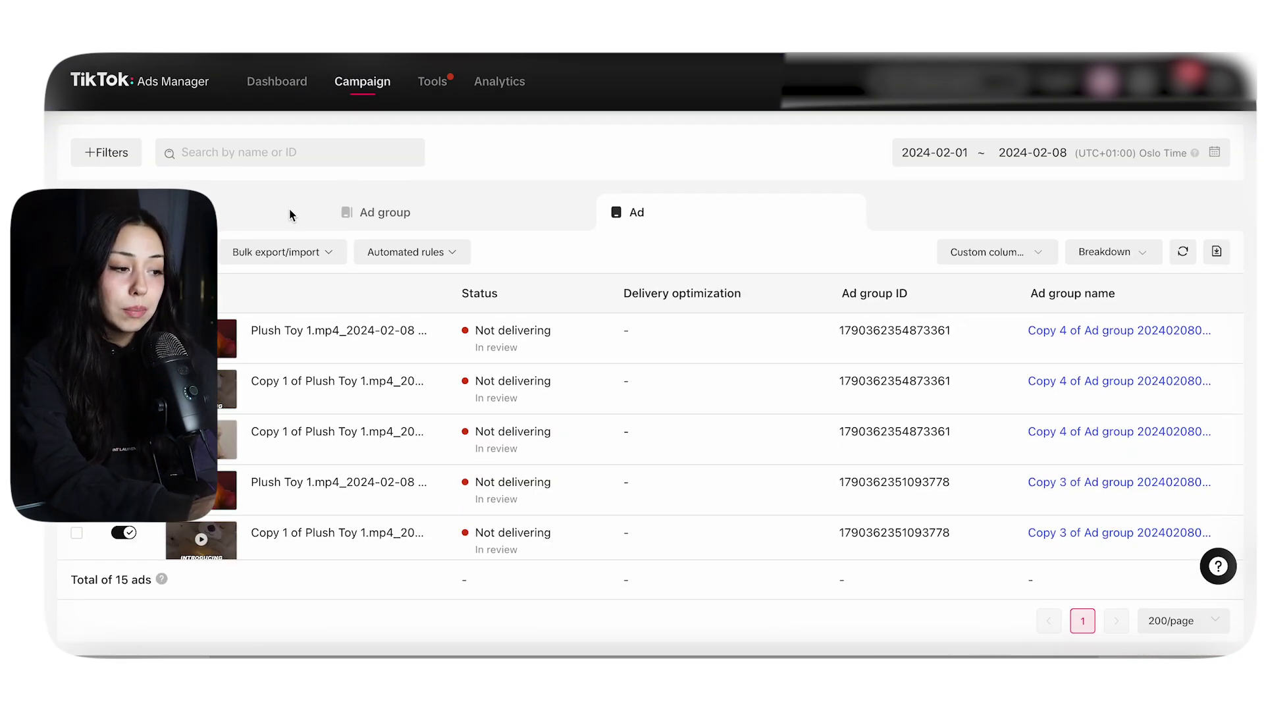
# Examine the campaign's ad group and ad lists, checking the delivery status and which ad group each ad belongs to.
pyautogui.click(275, 212)
pyautogui.click(277, 369)
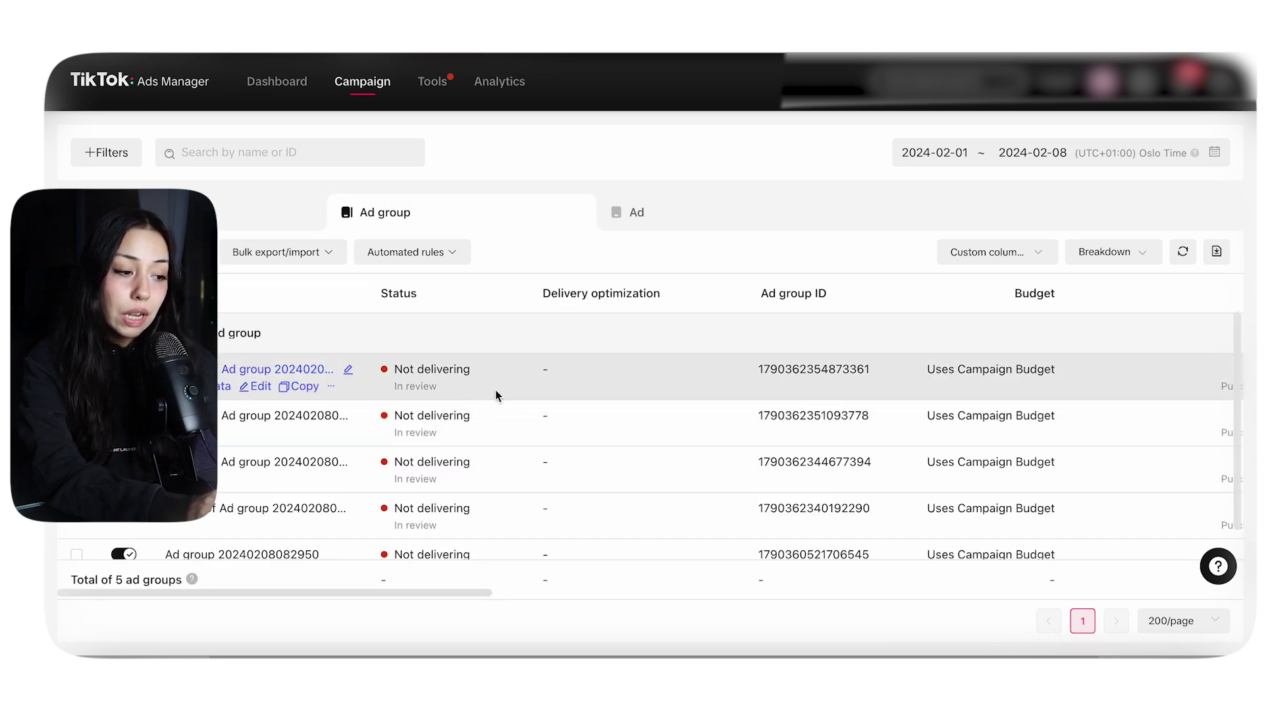
pyautogui.scroll(-1, 491, 396)
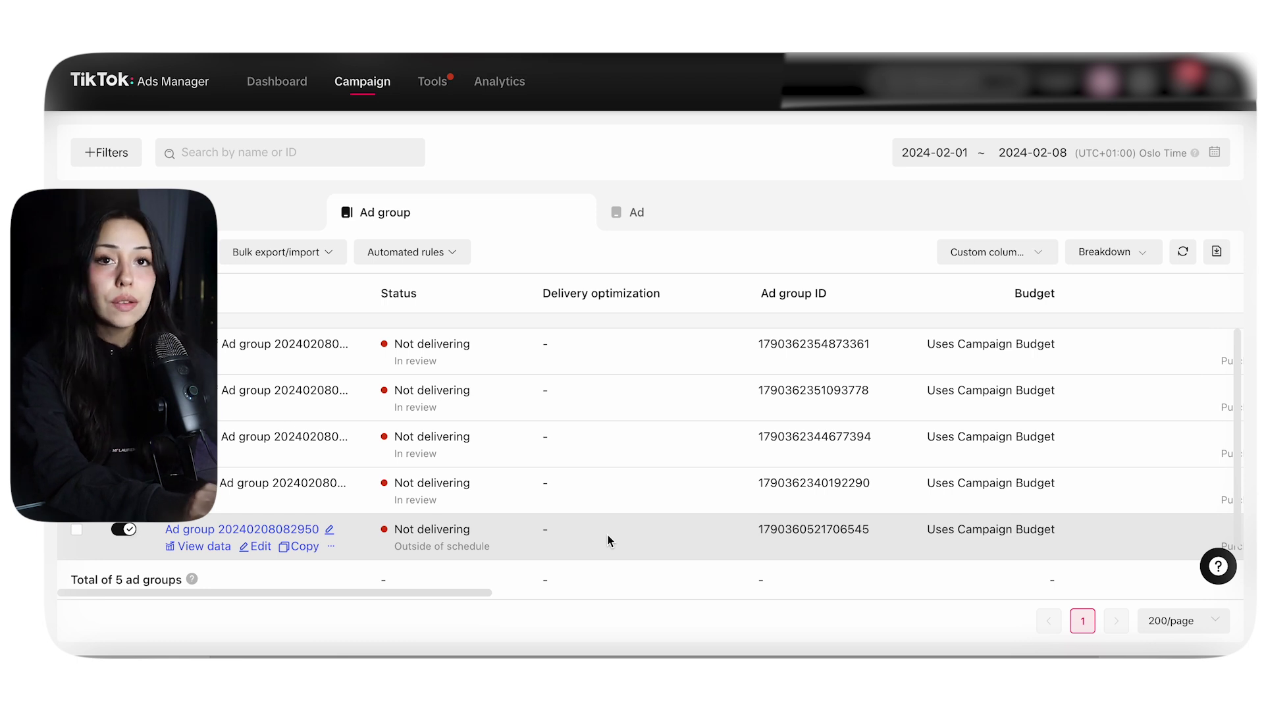
pyautogui.click(722, 223)
pyautogui.scroll(-5, 645, 368)
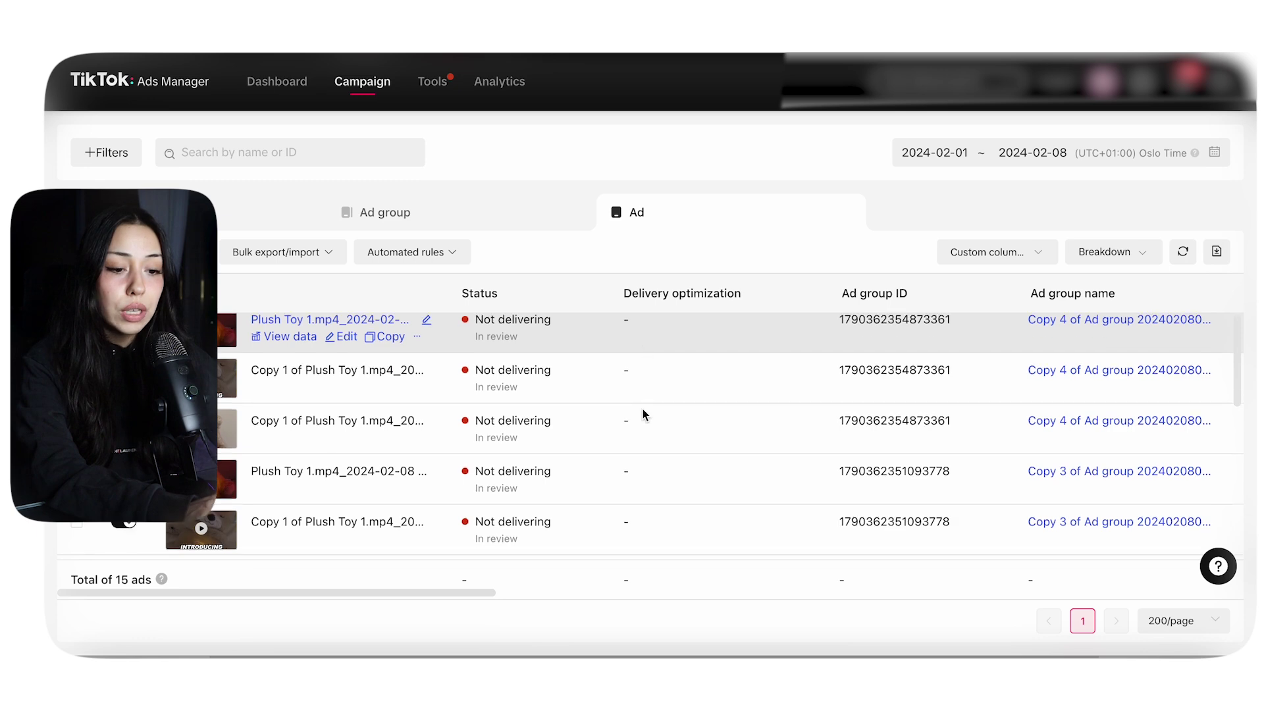
pyautogui.scroll(5, 636, 463)
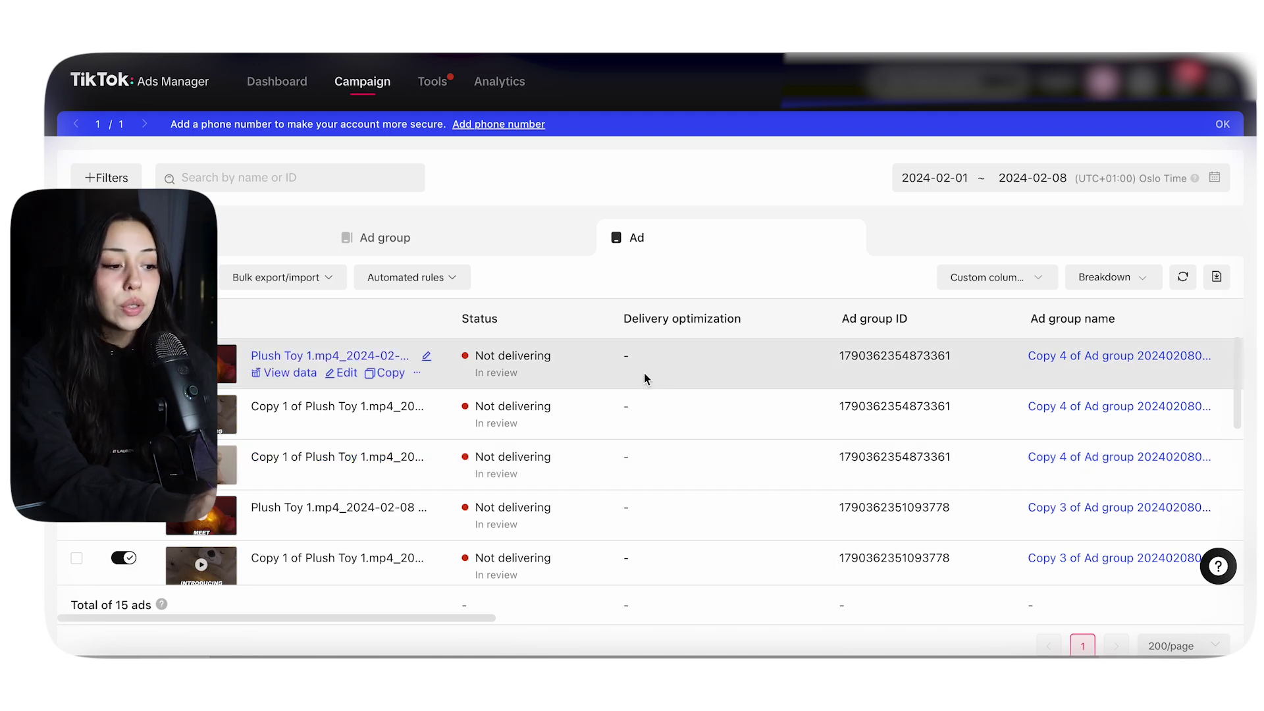
pyautogui.scroll(-1, 628, 468)
pyautogui.scroll(-5, 628, 468)
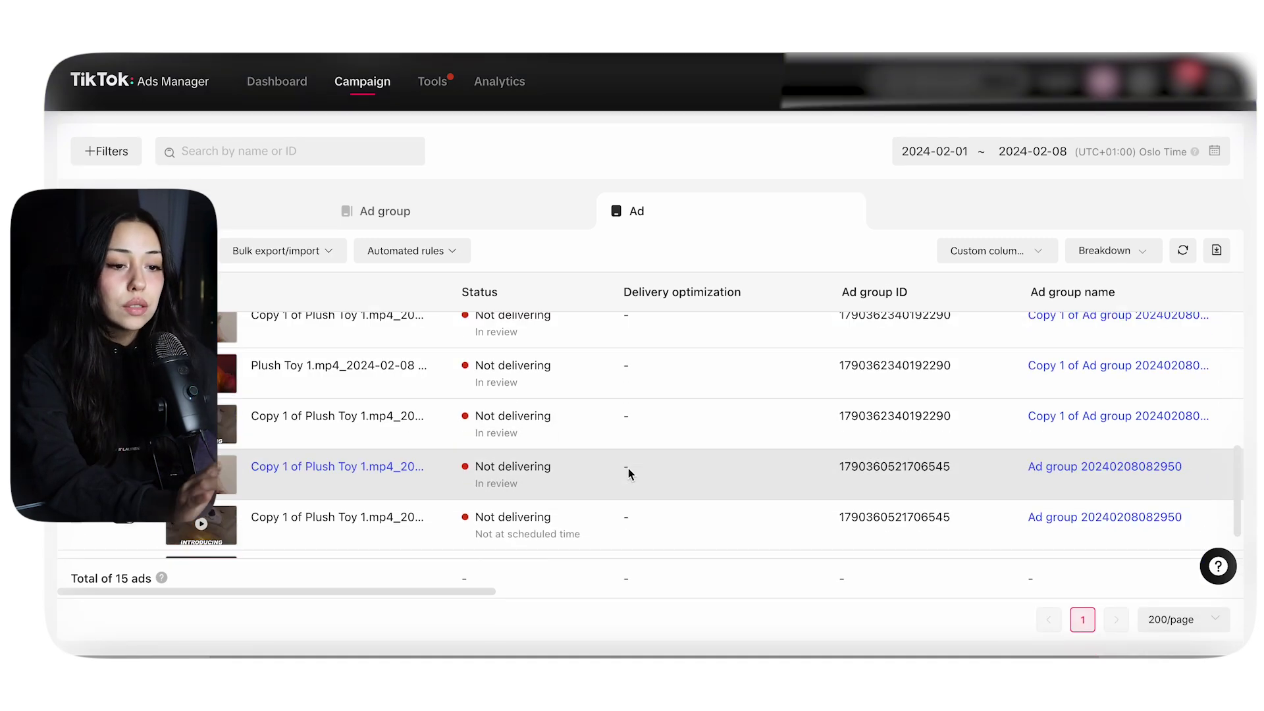